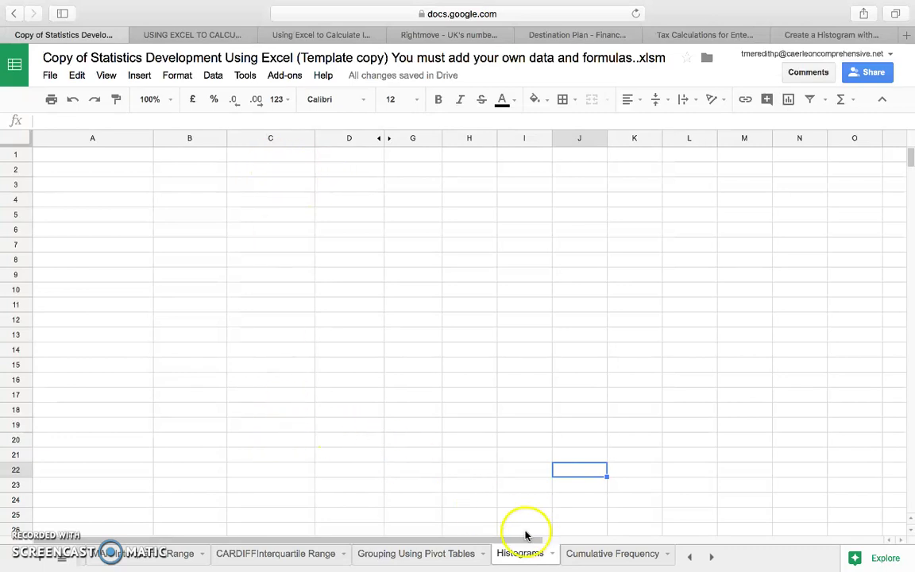
Go to the statistics sheet with the Manchester and Cardiff rental price tables.
left_click(691, 559)
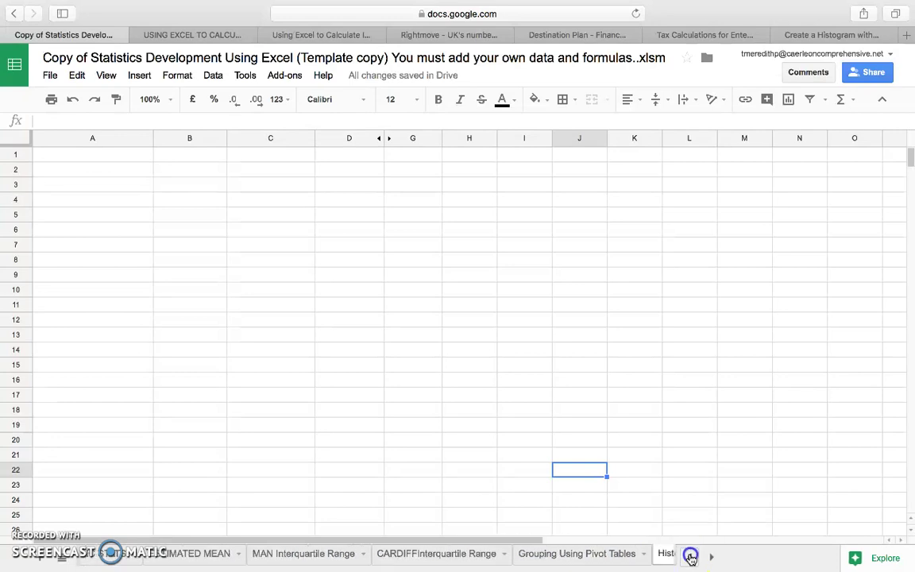
left_click(712, 559)
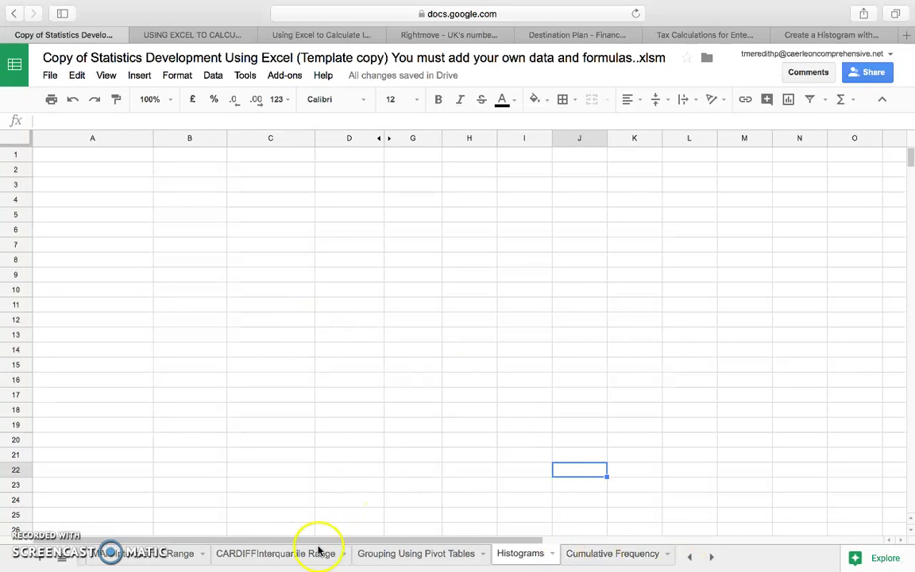
left_click(693, 560)
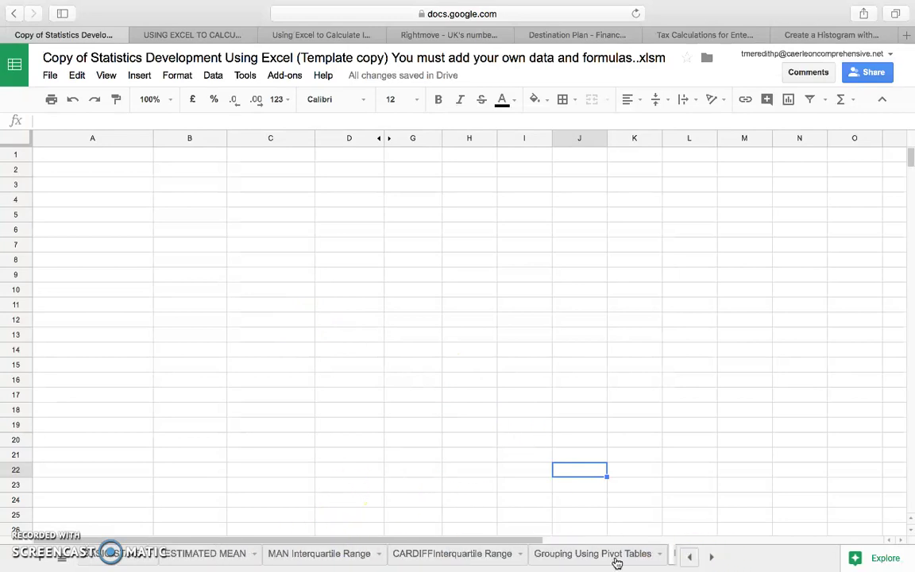
left_click(123, 555)
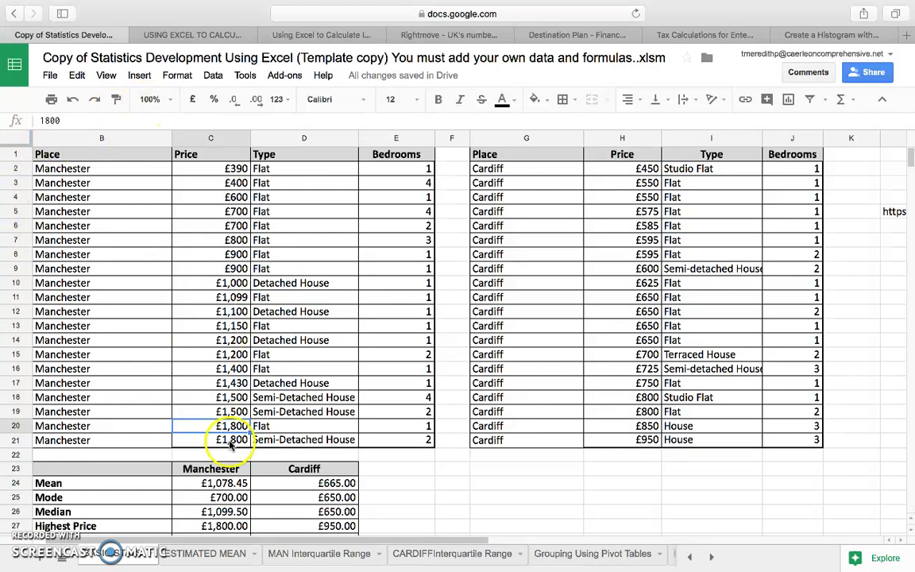
Copy the Manchester Place and Price columns B1:C21, including headers.
left_click_drag(232, 445, 101, 157)
right_click(101, 157)
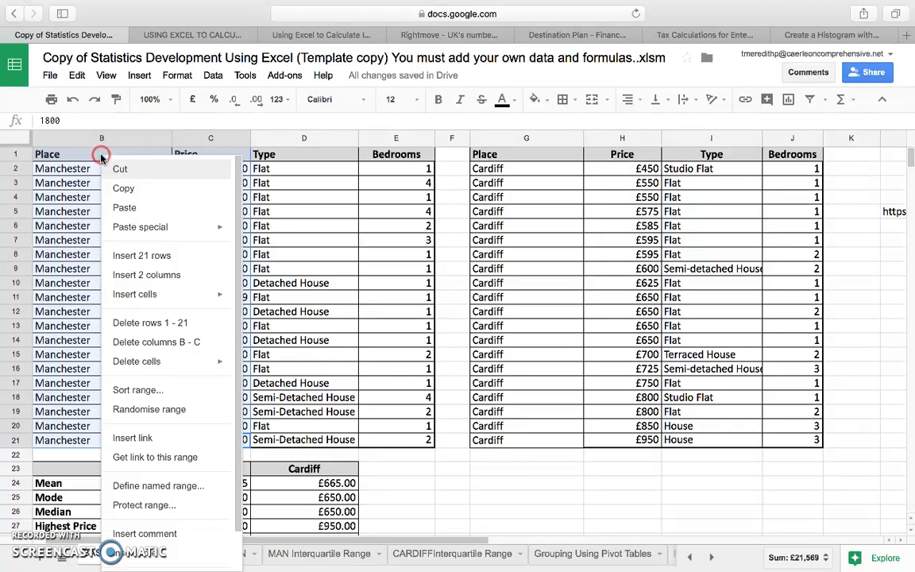
left_click(135, 194)
left_click(354, 371)
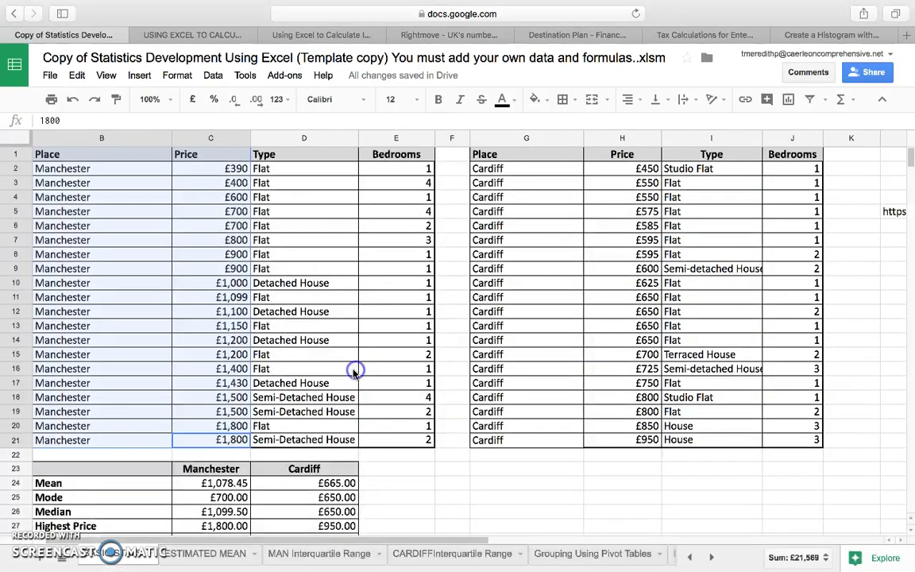
left_click(709, 557)
Paste the copied Manchester data as values only into A1 of the Histograms sheet.
left_click(525, 554)
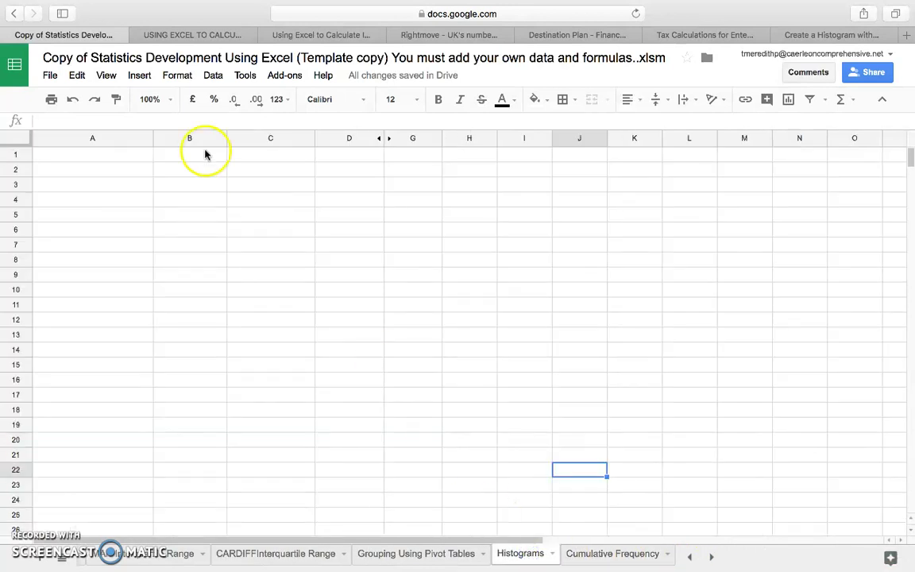
left_click(98, 156)
left_click(77, 75)
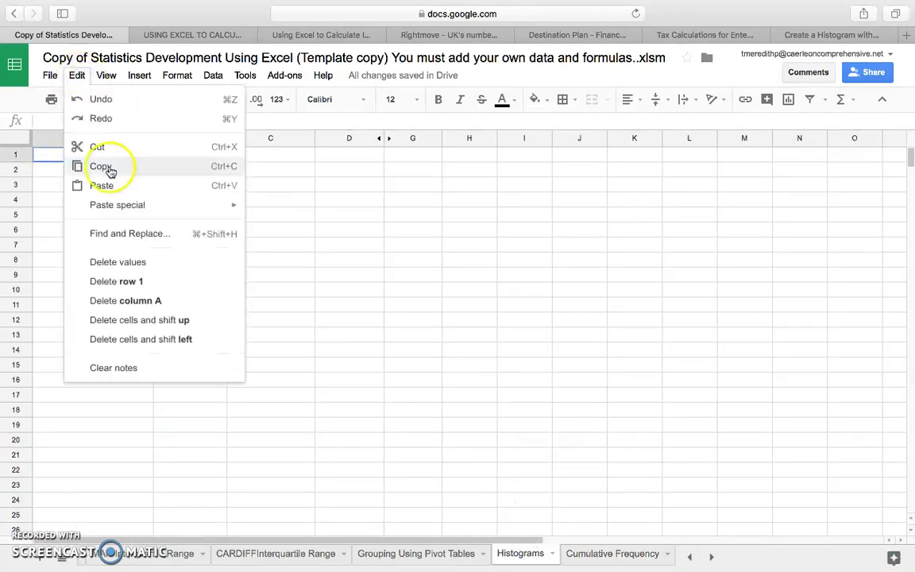
mouse_move(129, 208)
left_click(302, 213)
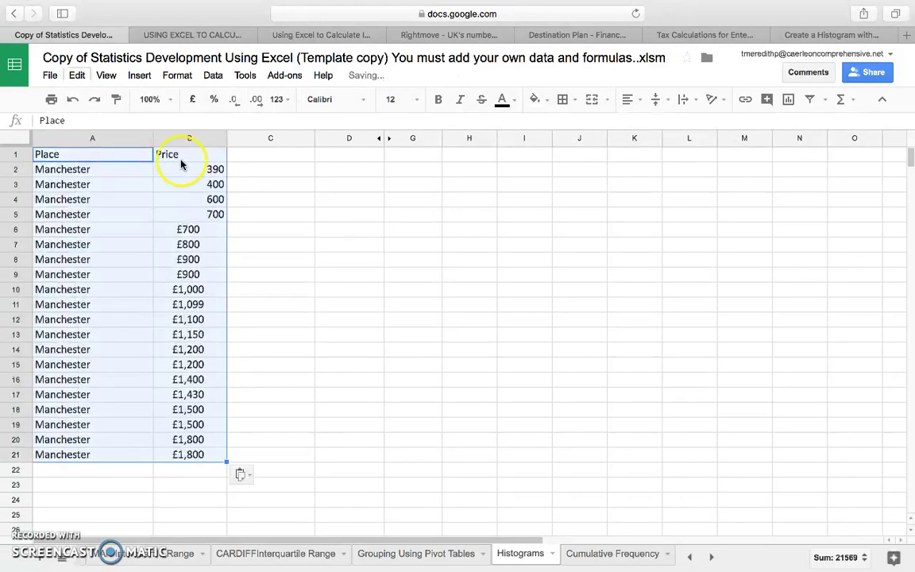
left_click(213, 213)
Format prices B2:B21 as left-aligned pounds currency with no decimal places.
left_click_drag(210, 175, 202, 212)
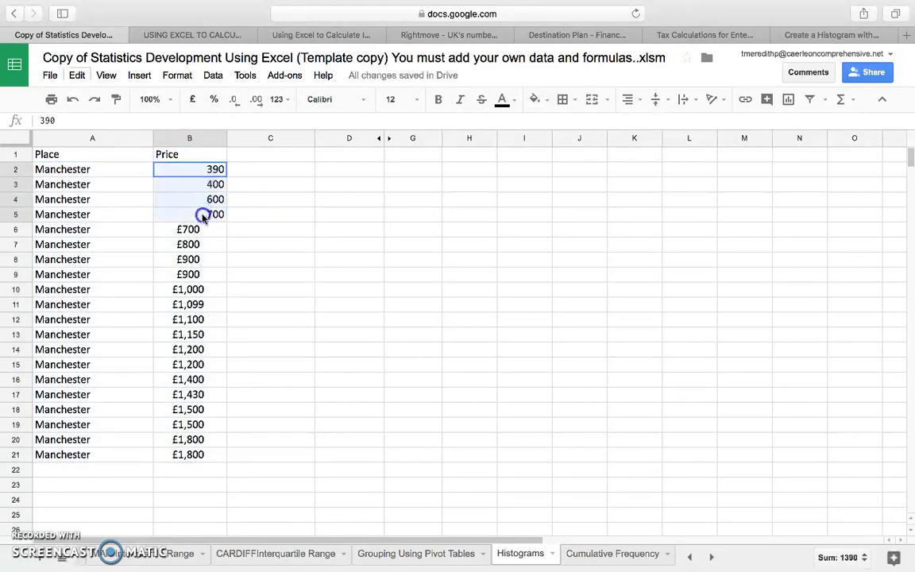
left_click(192, 98)
left_click(202, 242)
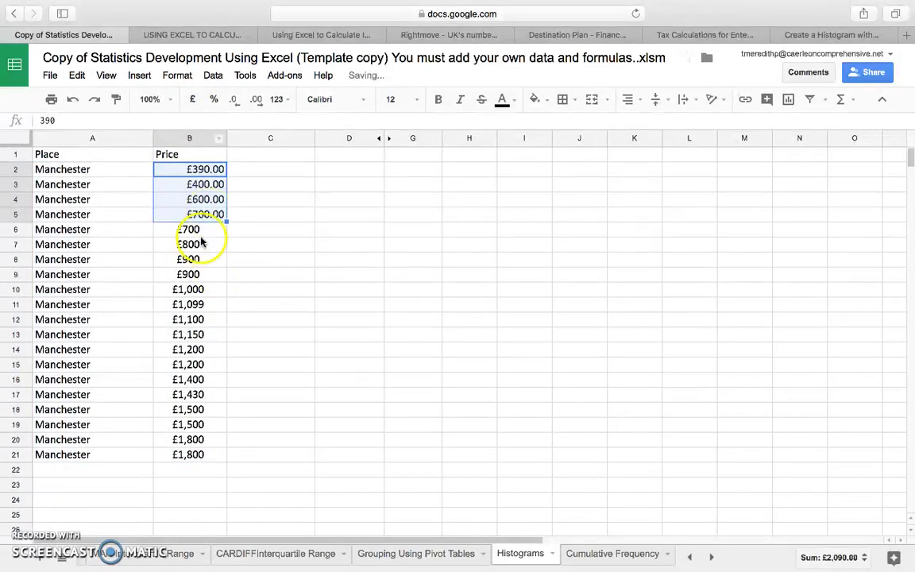
left_click_drag(207, 171, 200, 453)
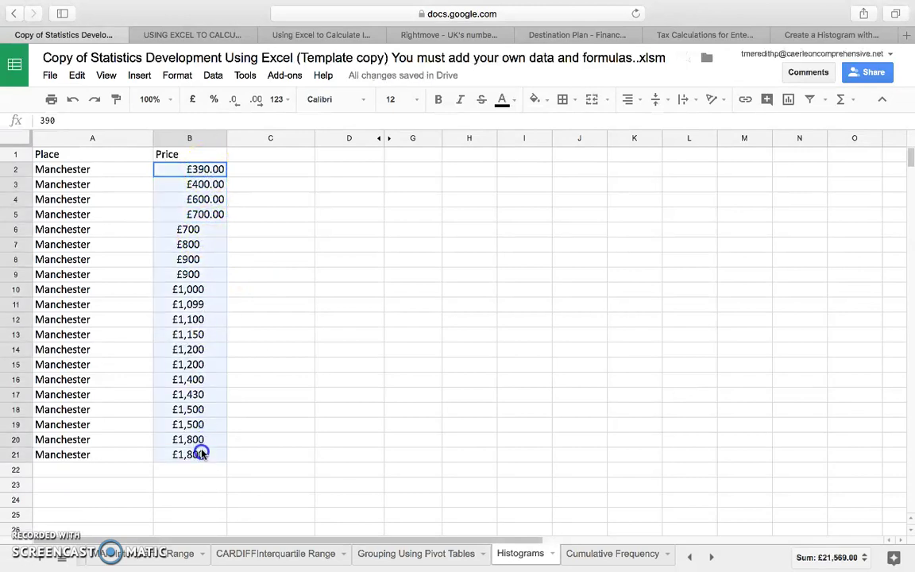
left_click(198, 100)
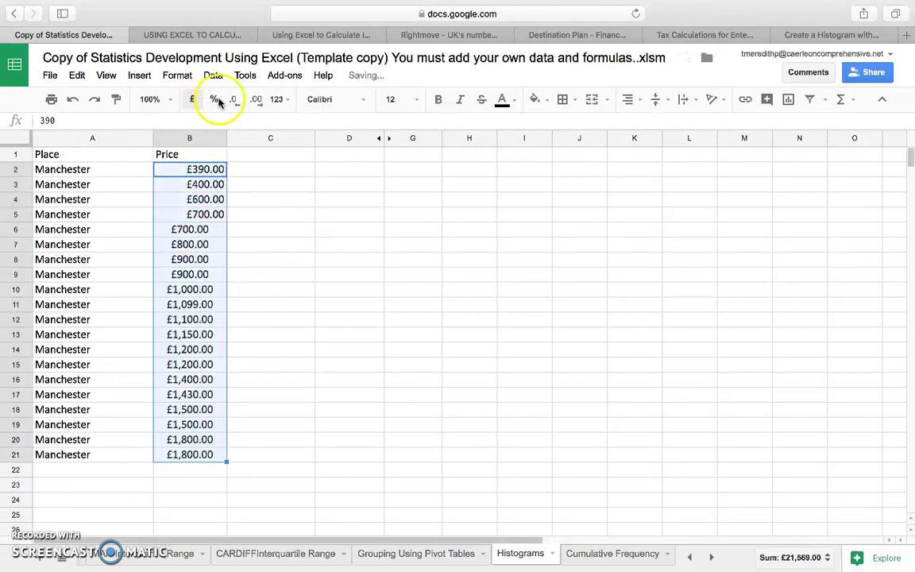
left_click(630, 100)
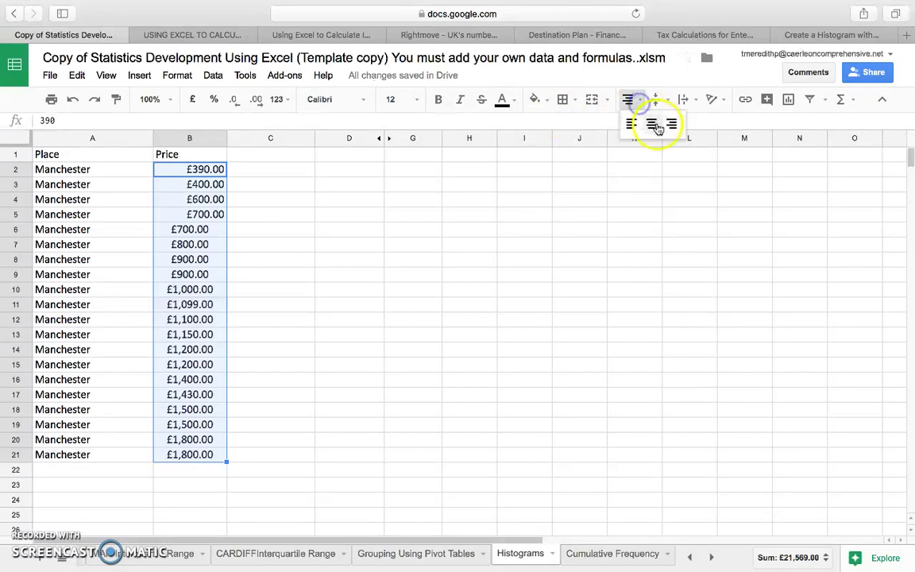
left_click(635, 125)
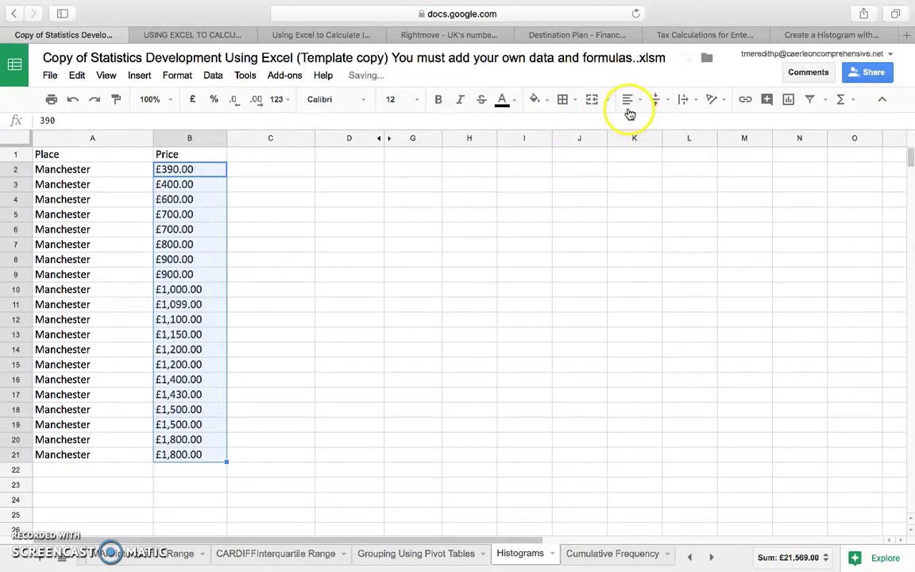
left_click(235, 99)
left_click(235, 100)
left_click(251, 216)
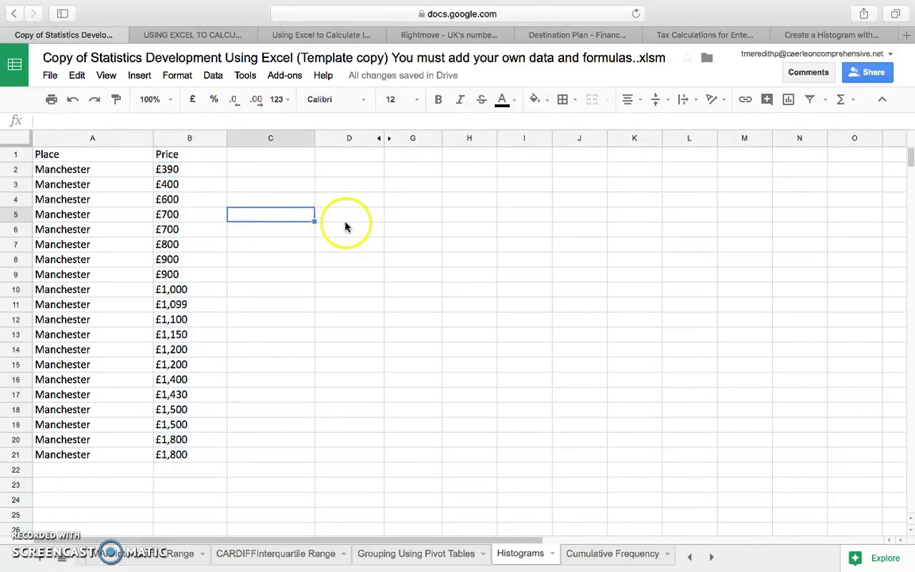
left_click_drag(188, 171, 187, 454)
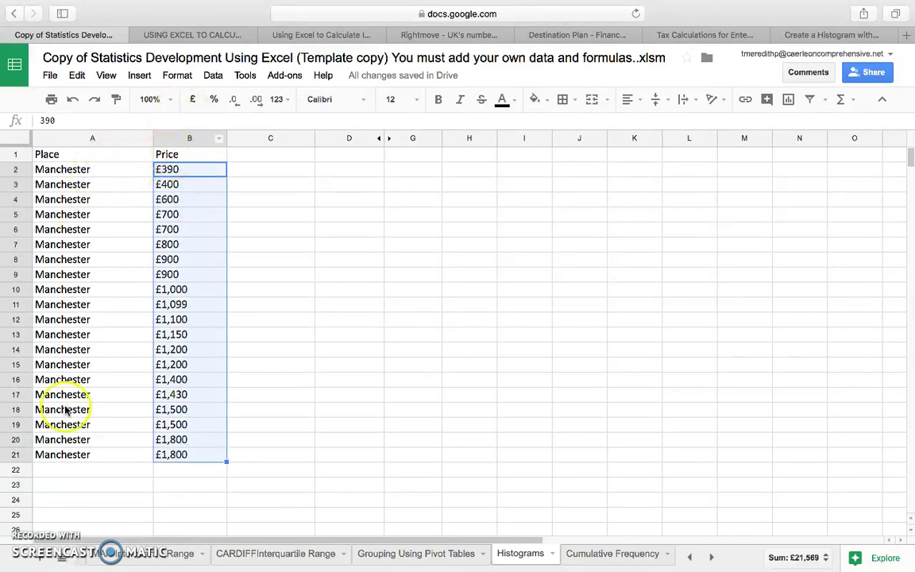
Insert a histogram chart of the Price values B1:B21 and enlarge it.
left_click(146, 78)
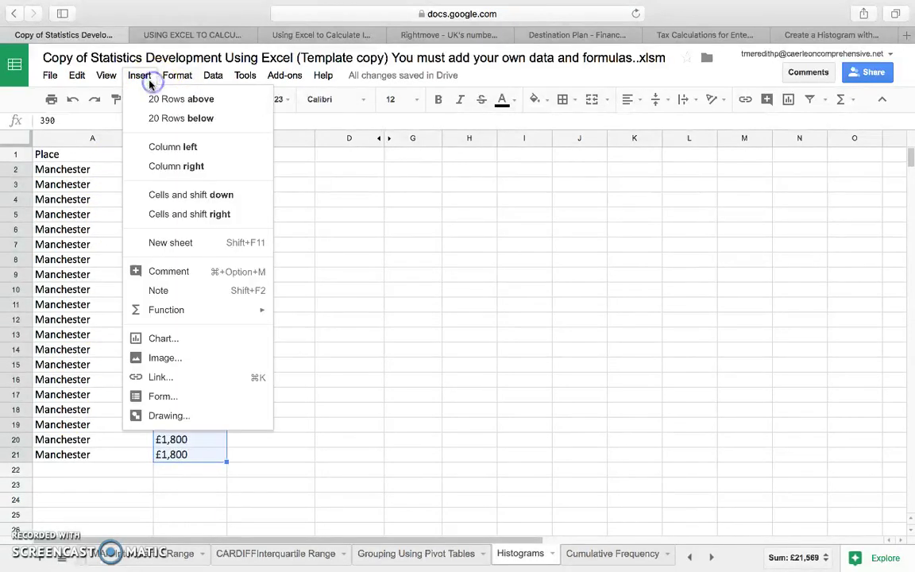
left_click(174, 339)
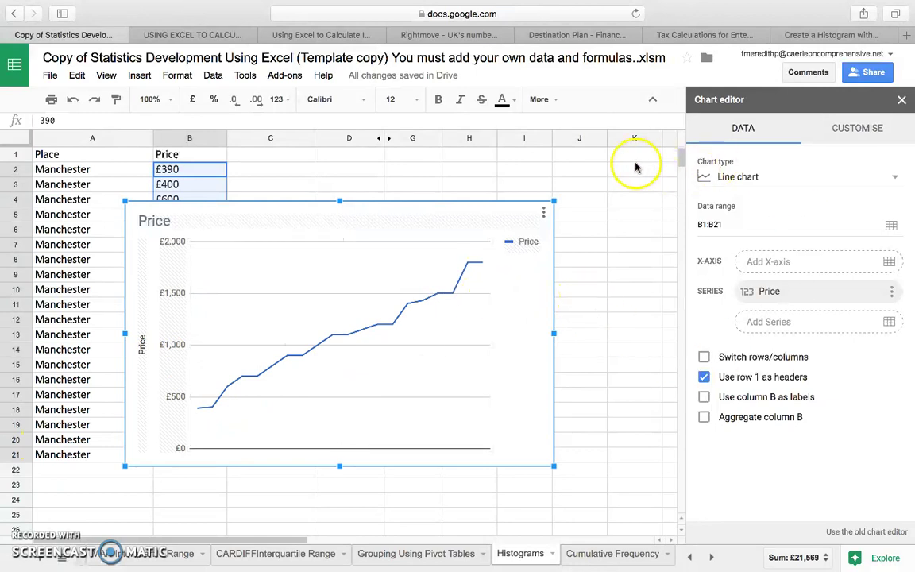
left_click(894, 178)
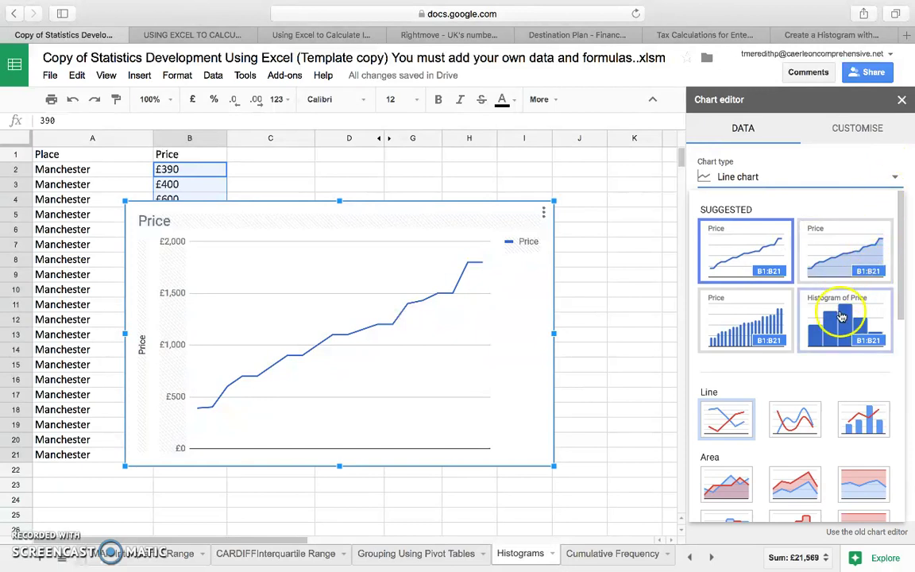
scroll(839, 326, "down", 1)
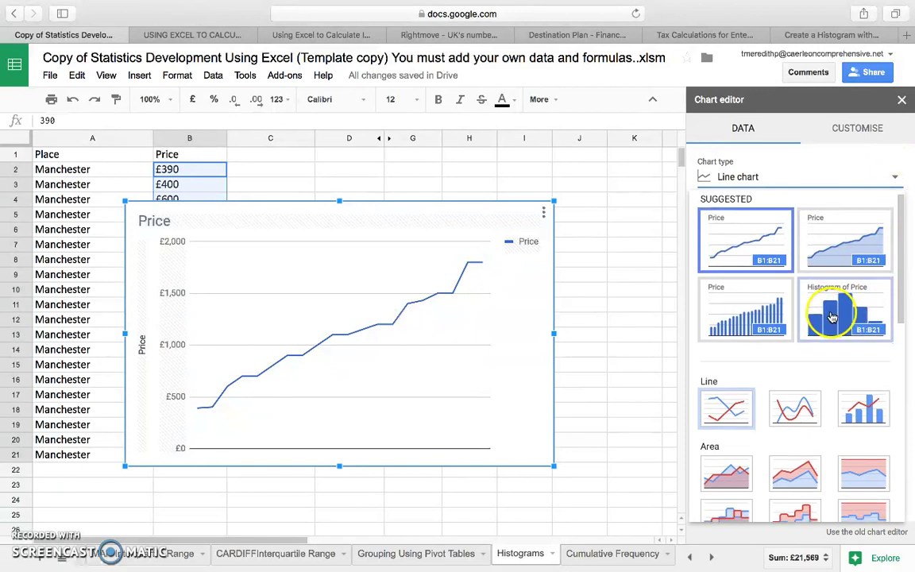
left_click(832, 318)
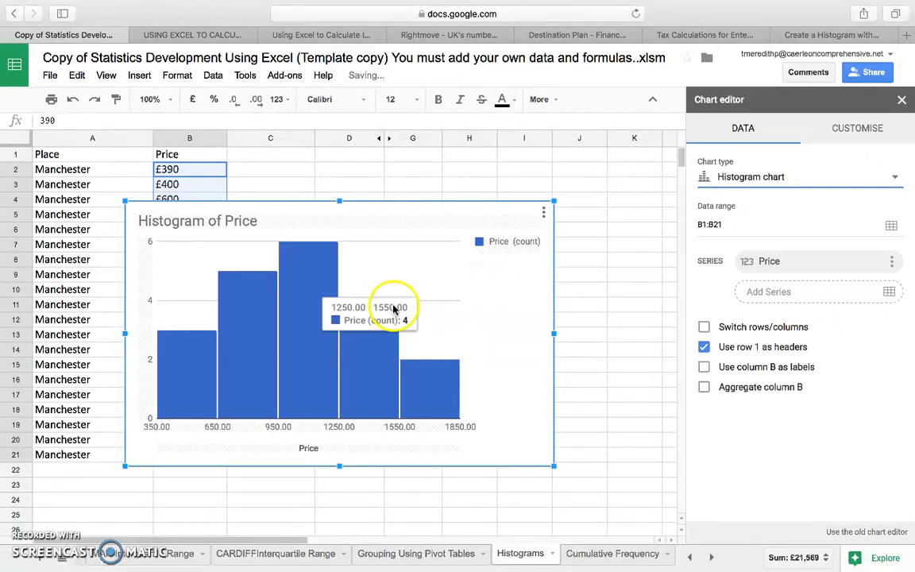
left_click_drag(554, 201, 614, 165)
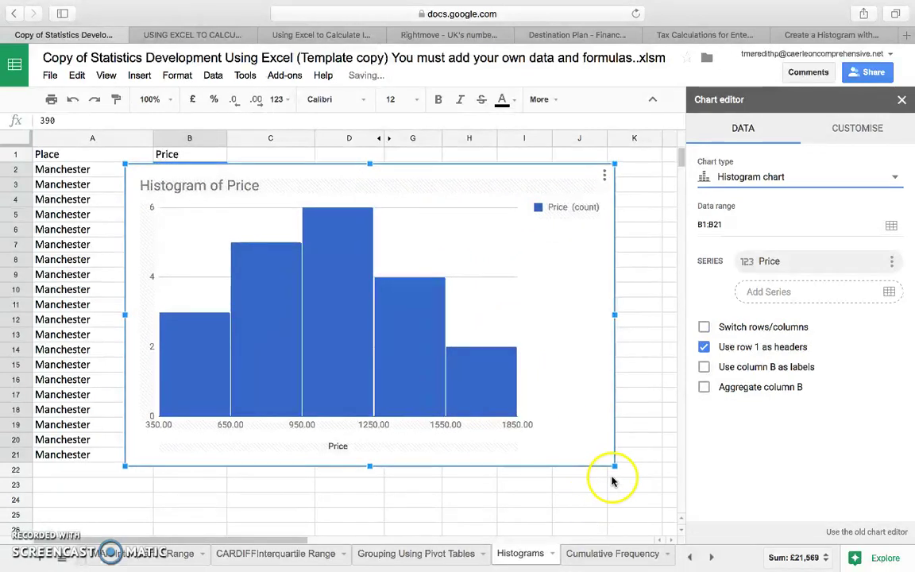
left_click_drag(614, 466, 643, 496)
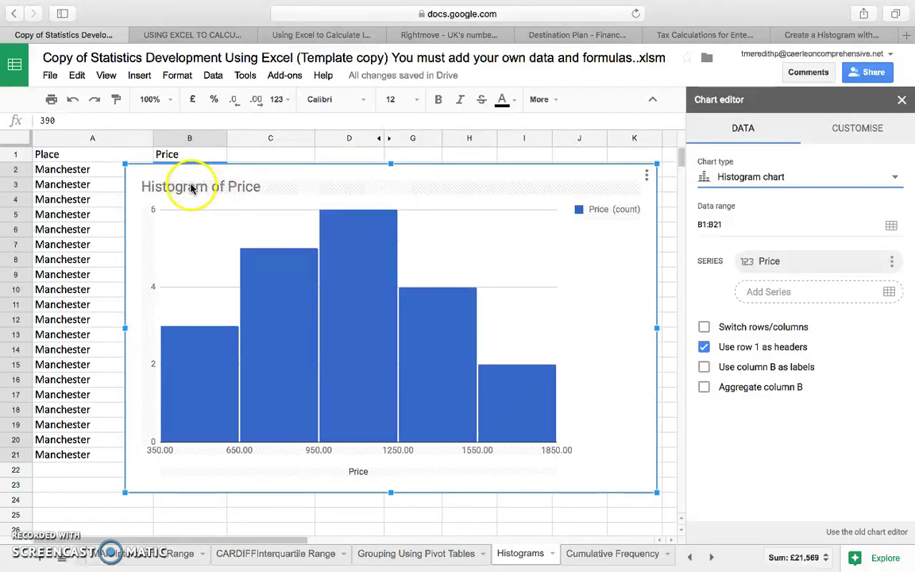
Replace the chart title text with 'Price for Manchester'.
left_click(874, 129)
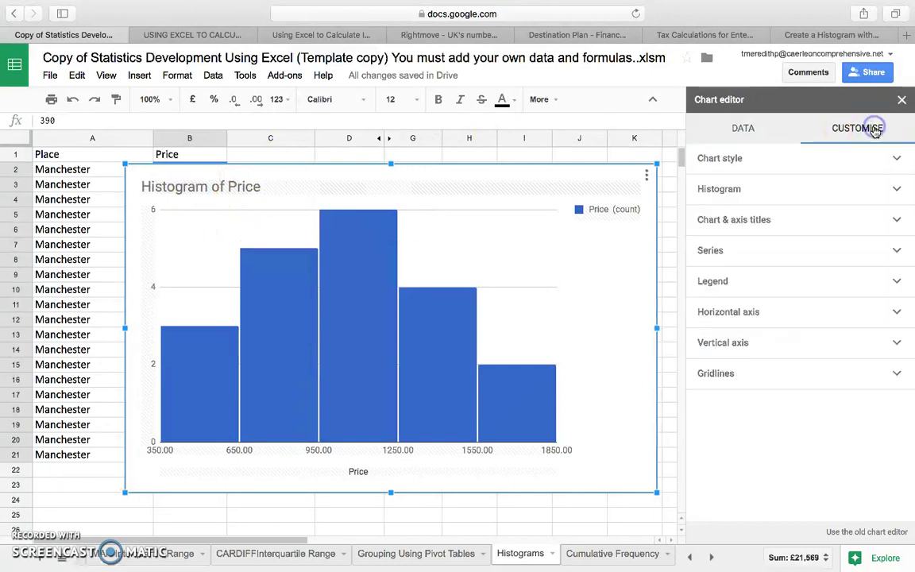
left_click(192, 185)
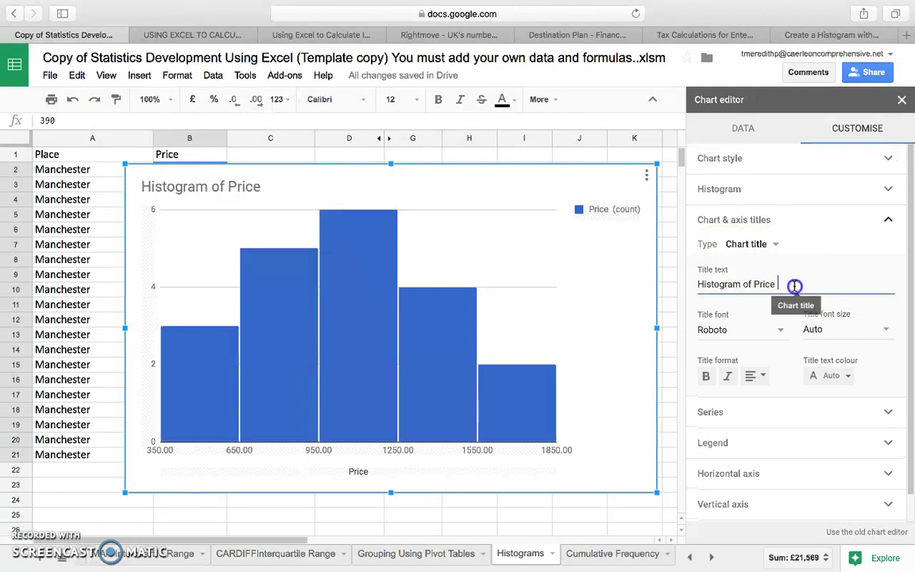
left_click_drag(795, 285, 676, 278)
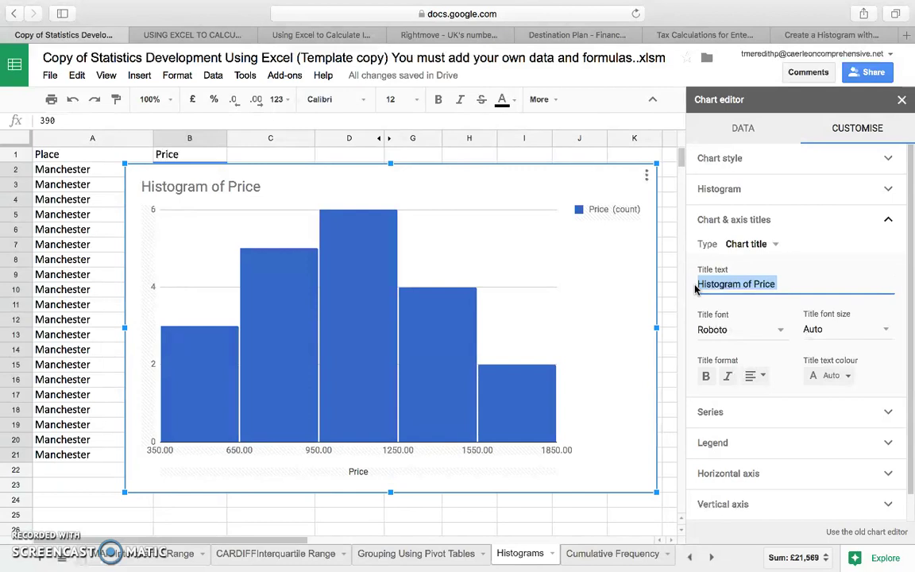
type("Price f")
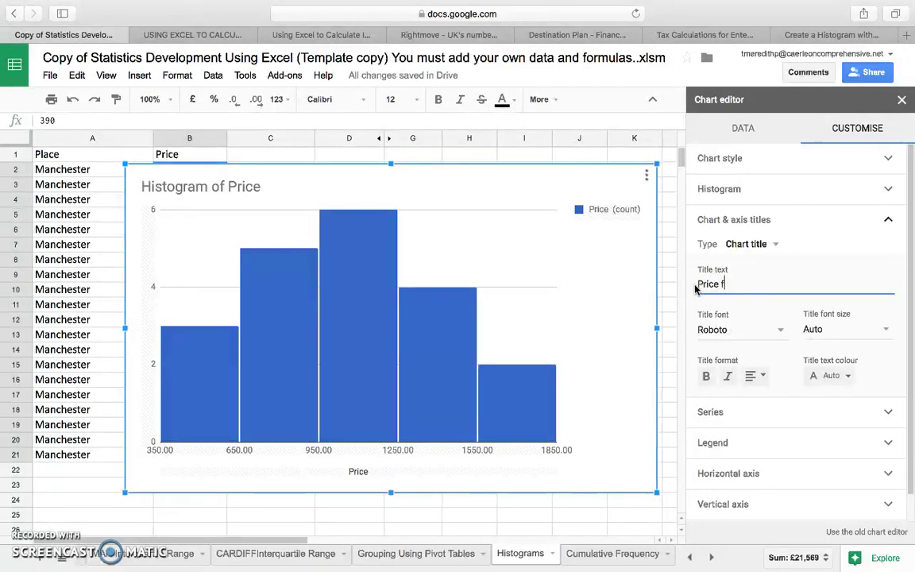
type("or anche")
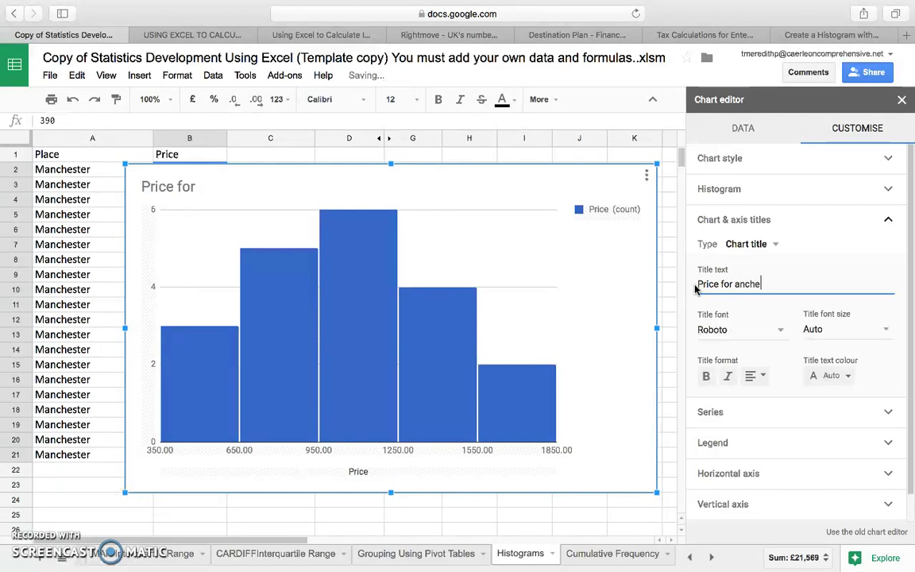
type("ste")
key("BackSpace")
key("BackSpace")
key("BackSpace")
key("BackSpace")
key("BackSpace")
type("Manchester")
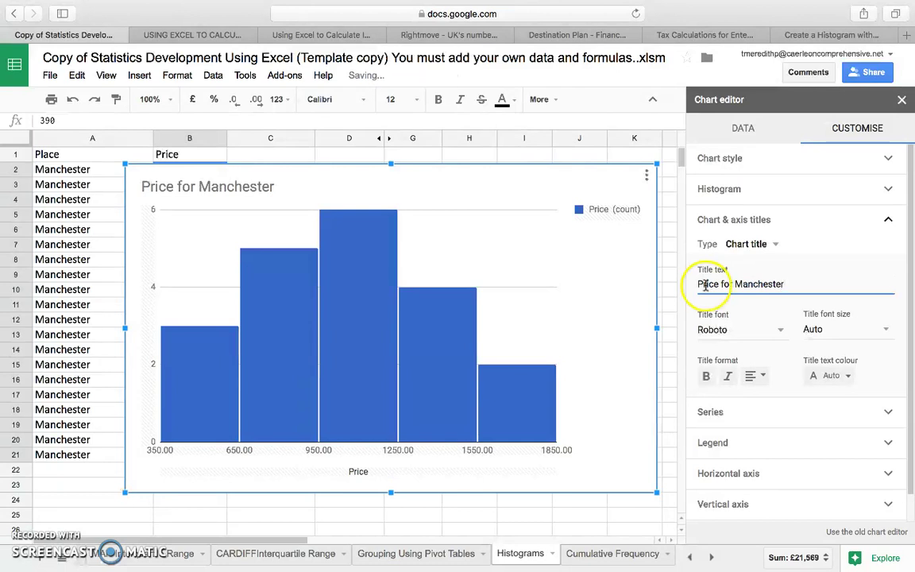
Format the chart title as bold, centred, black Tahoma.
left_click(779, 330)
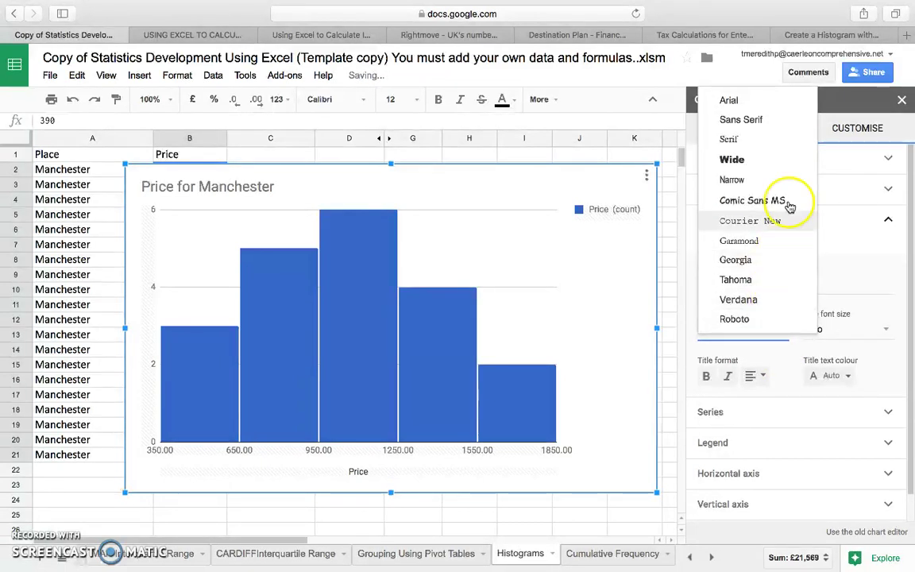
left_click(751, 279)
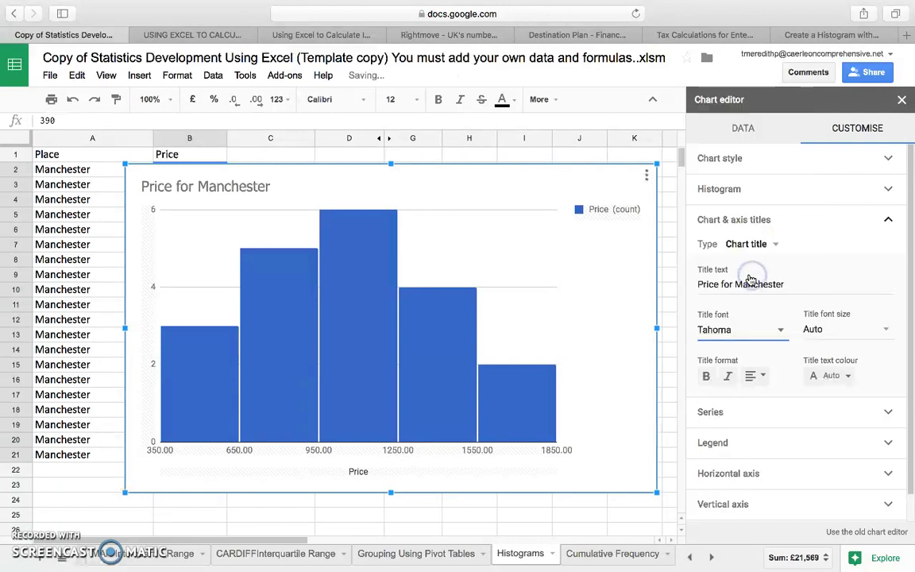
left_click(762, 377)
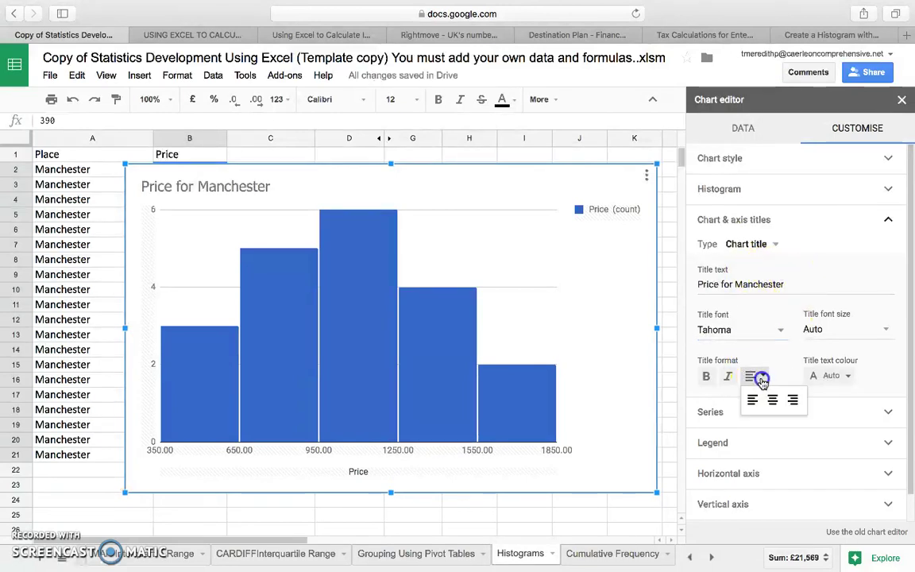
left_click(709, 378)
left_click(707, 379)
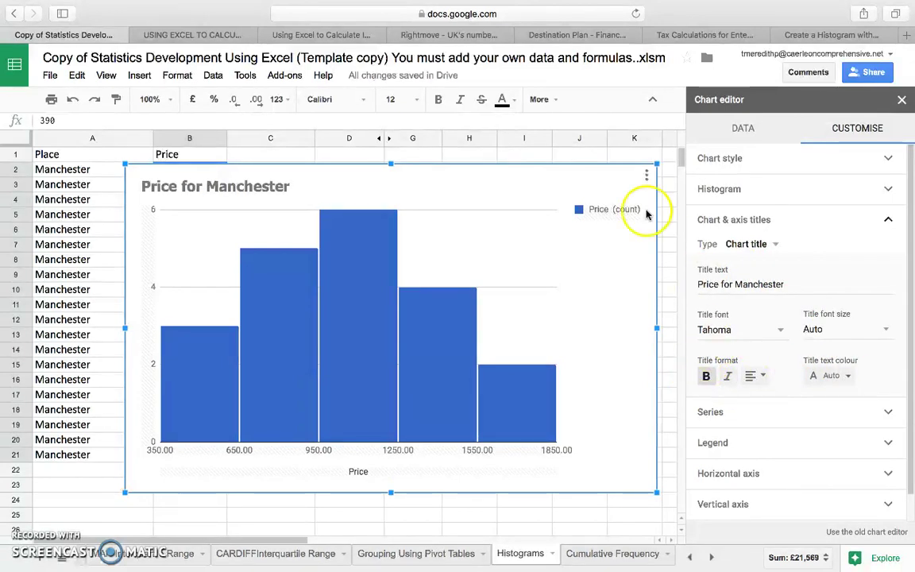
left_click(203, 188)
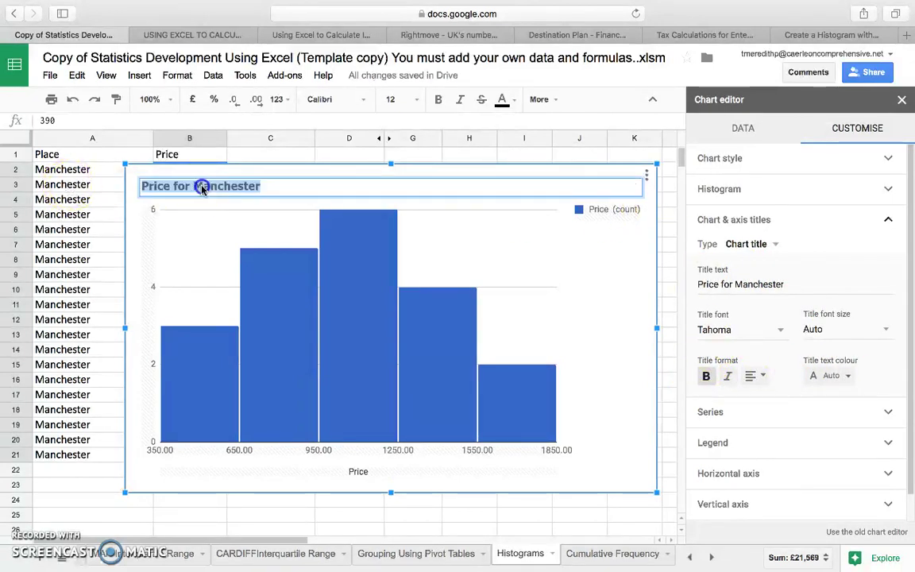
left_click(756, 377)
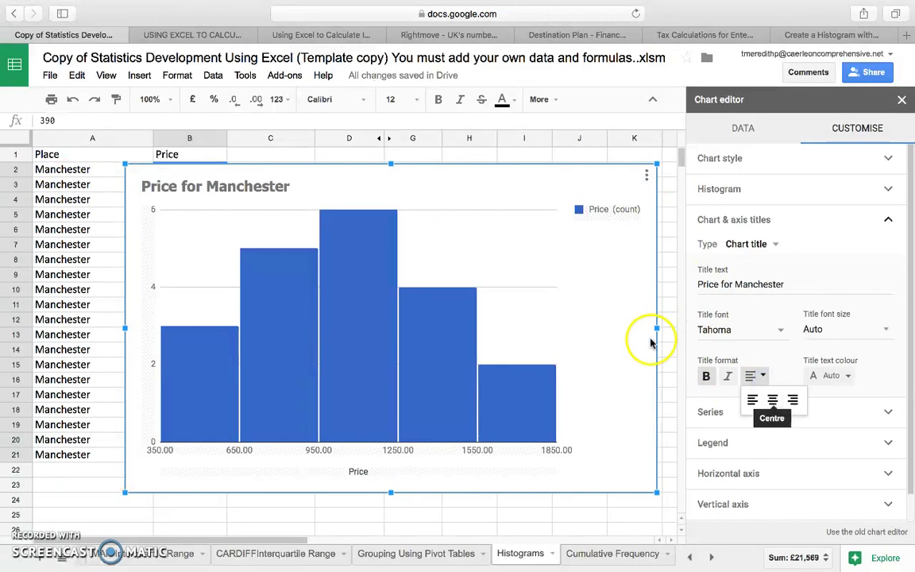
left_click(772, 399)
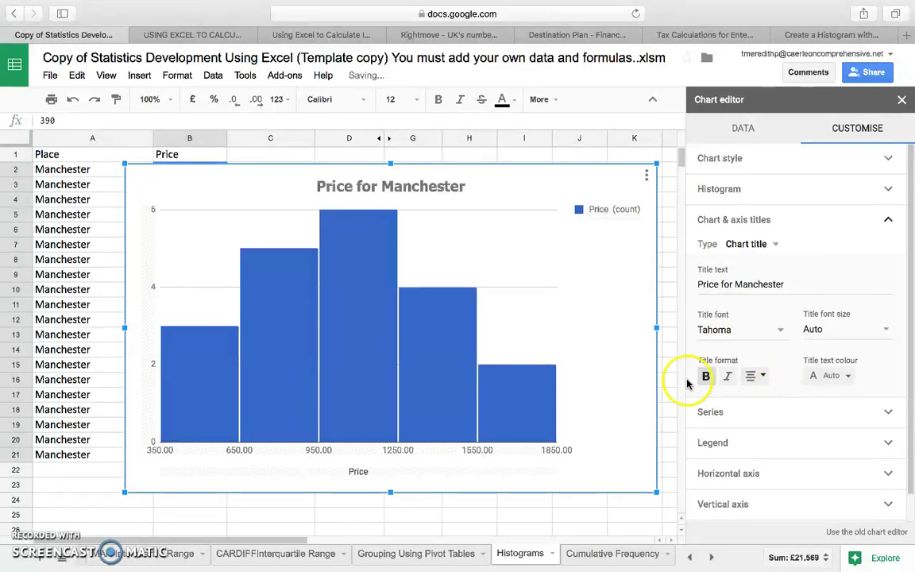
left_click(848, 376)
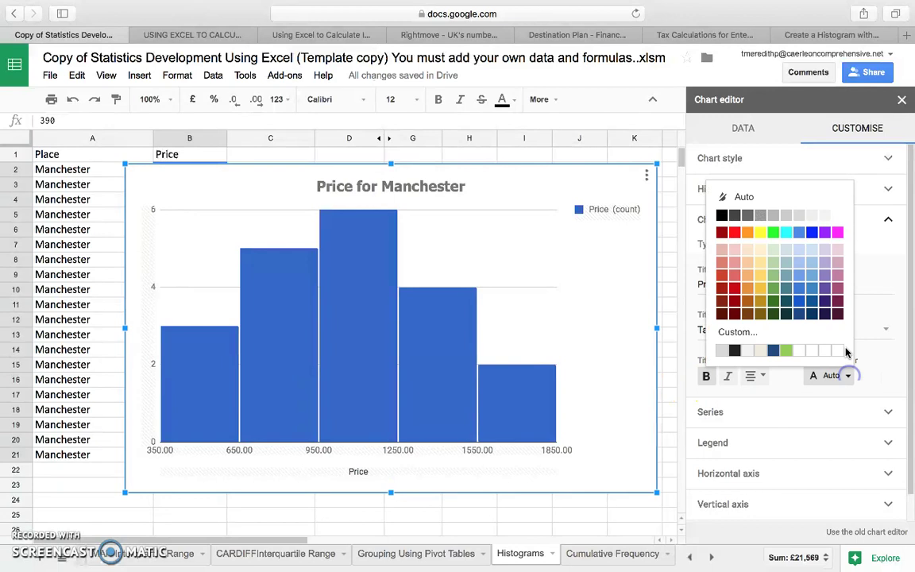
left_click(723, 214)
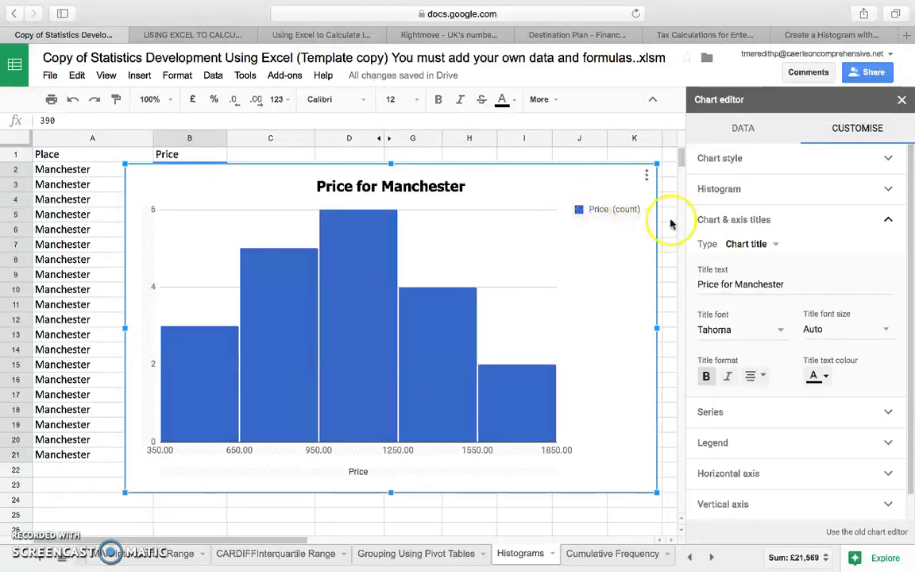
Set the histogram's legend position to None.
left_click(596, 210)
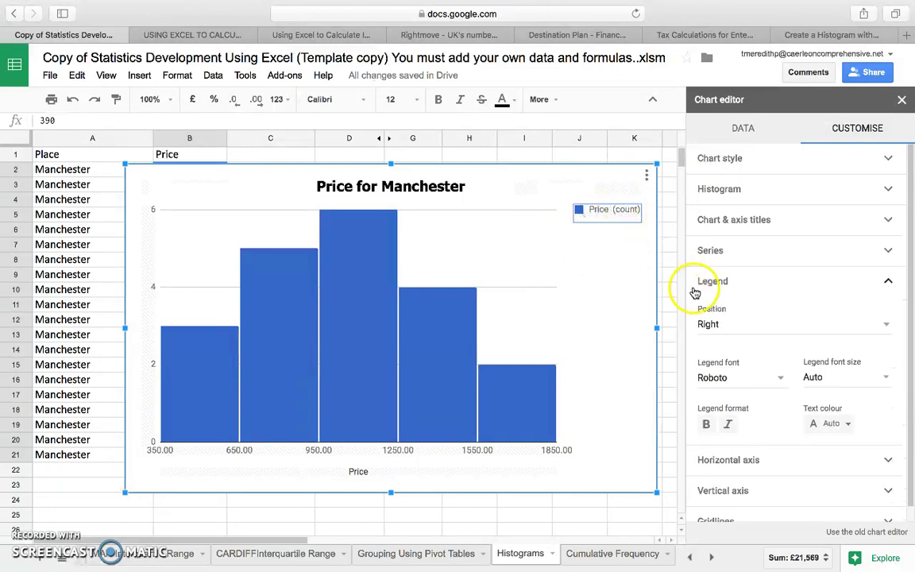
left_click(883, 326)
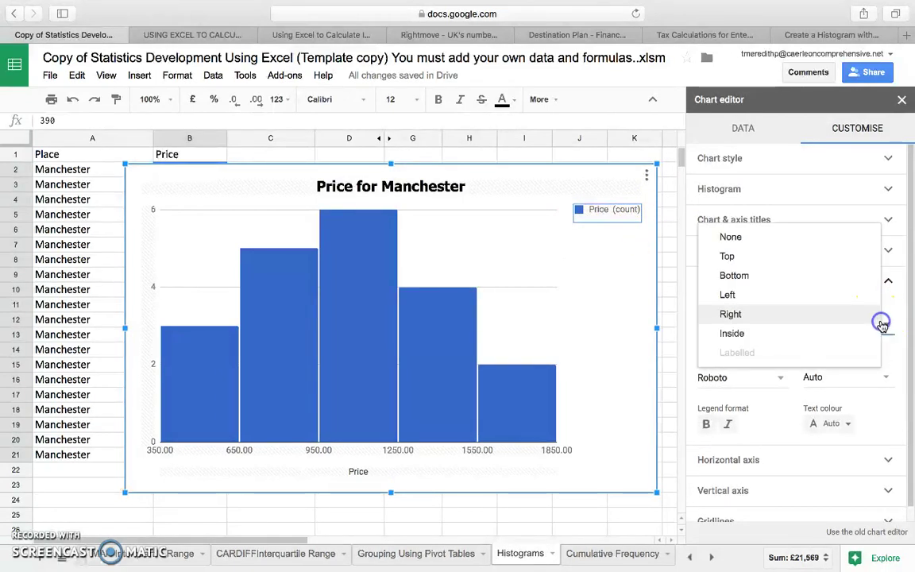
left_click(675, 225)
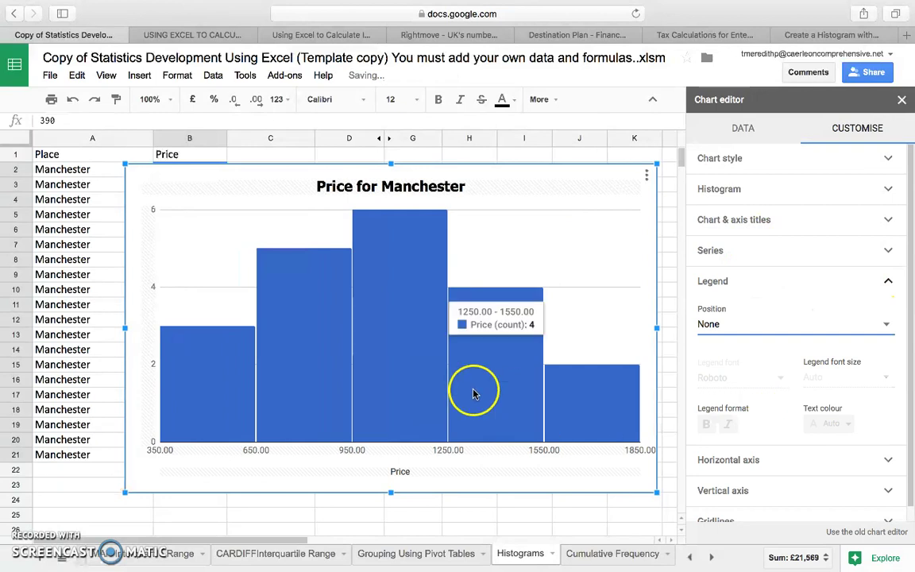
mouse_move(286, 261)
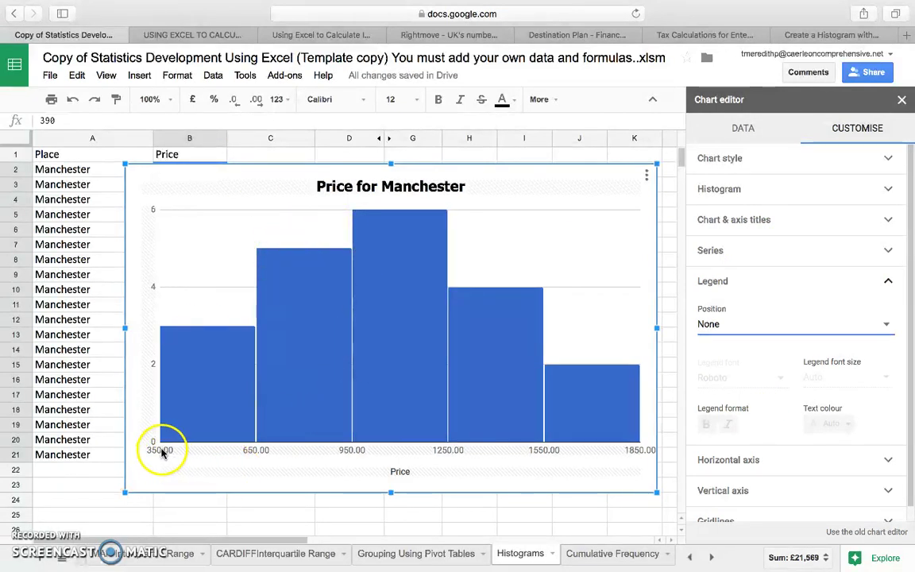
mouse_move(168, 442)
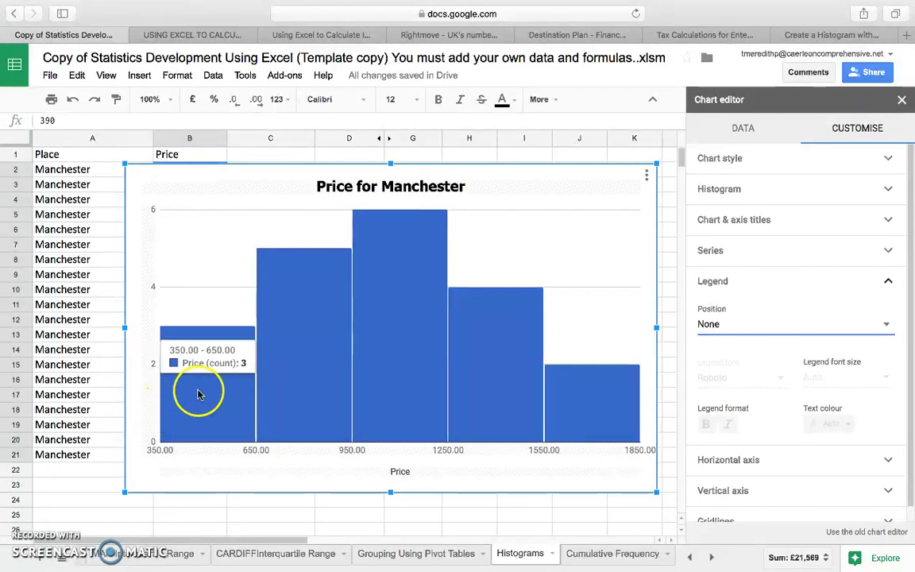
mouse_move(286, 383)
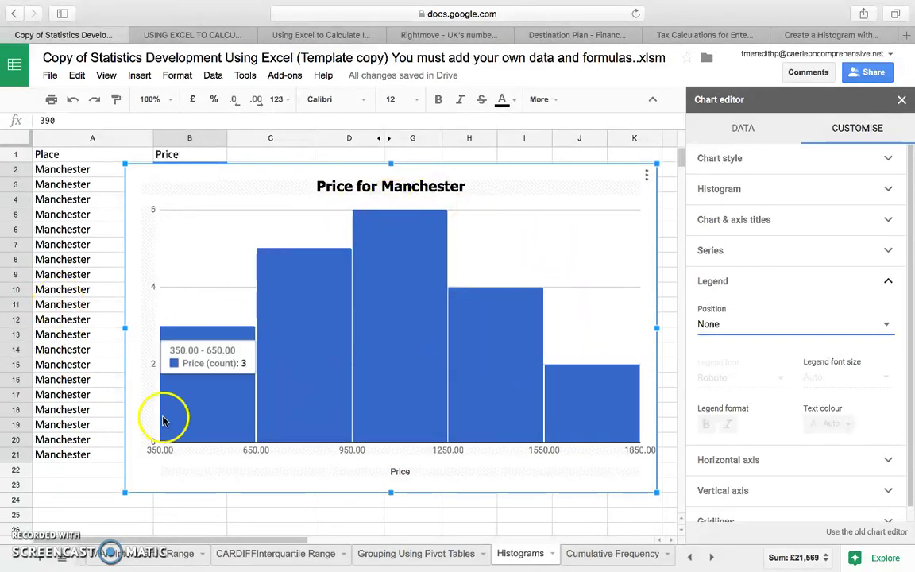
mouse_move(183, 398)
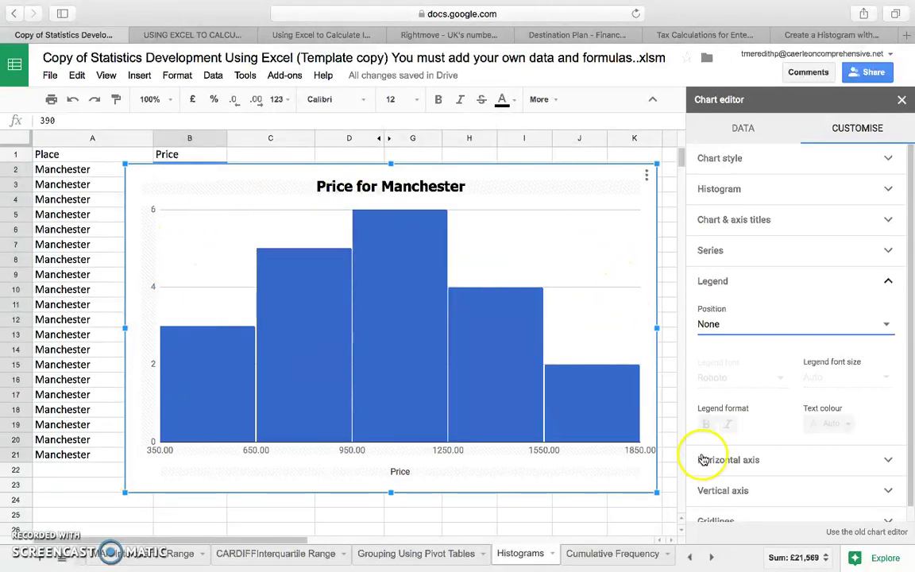
Format the horizontal axis title 'Price' as bold black Verdana at size 18.
left_click(402, 473)
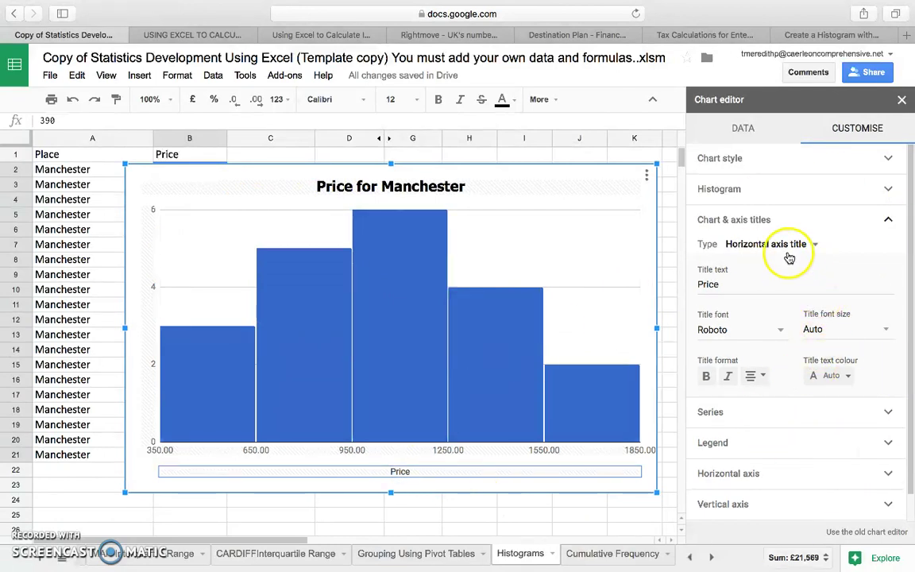
left_click(742, 329)
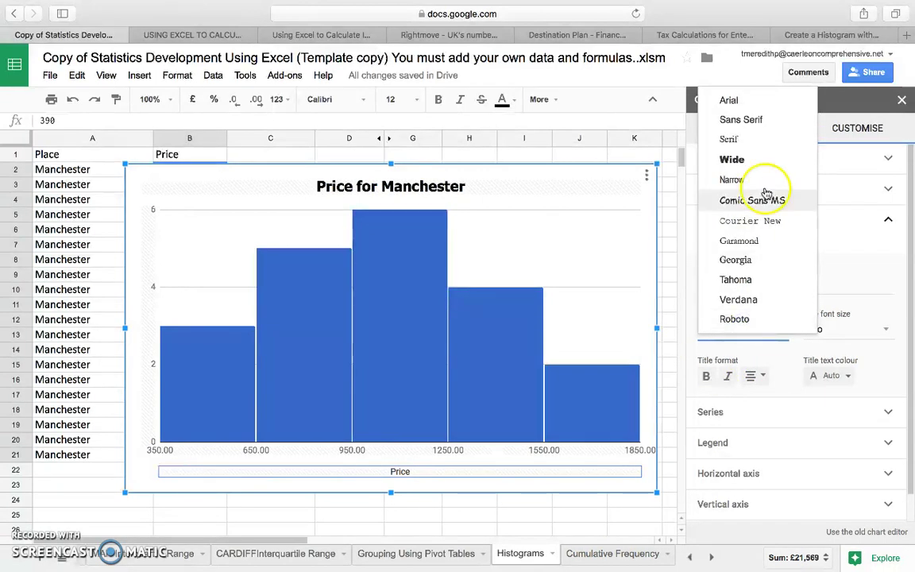
left_click(747, 301)
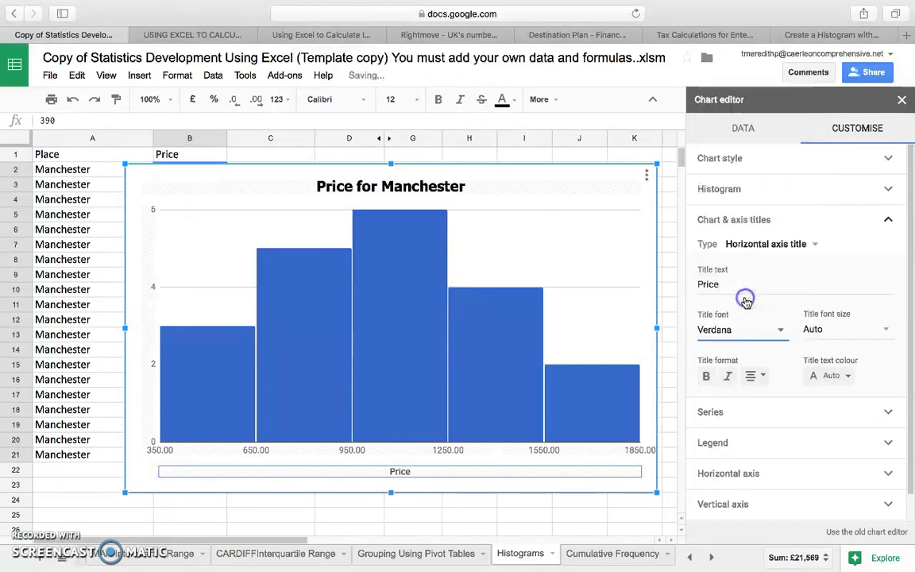
left_click(833, 376)
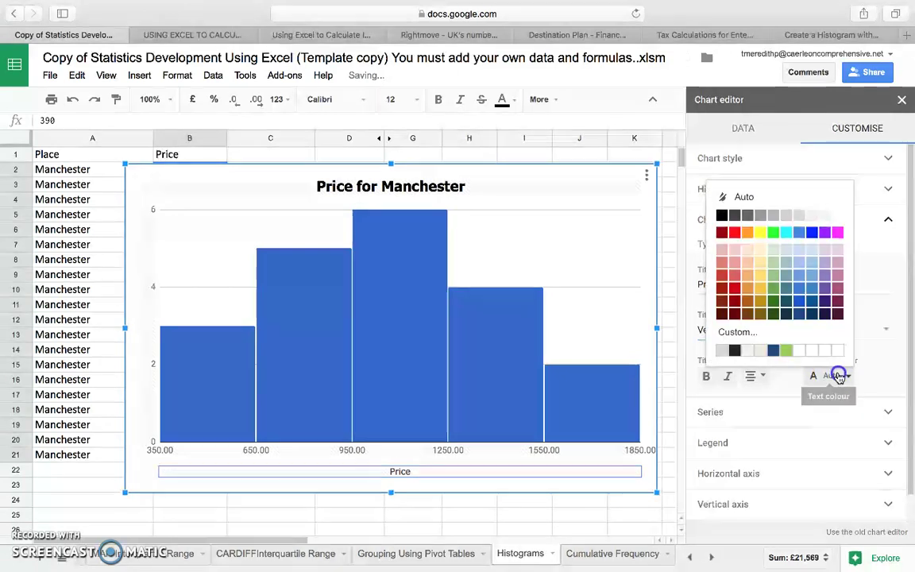
left_click(724, 216)
left_click(710, 377)
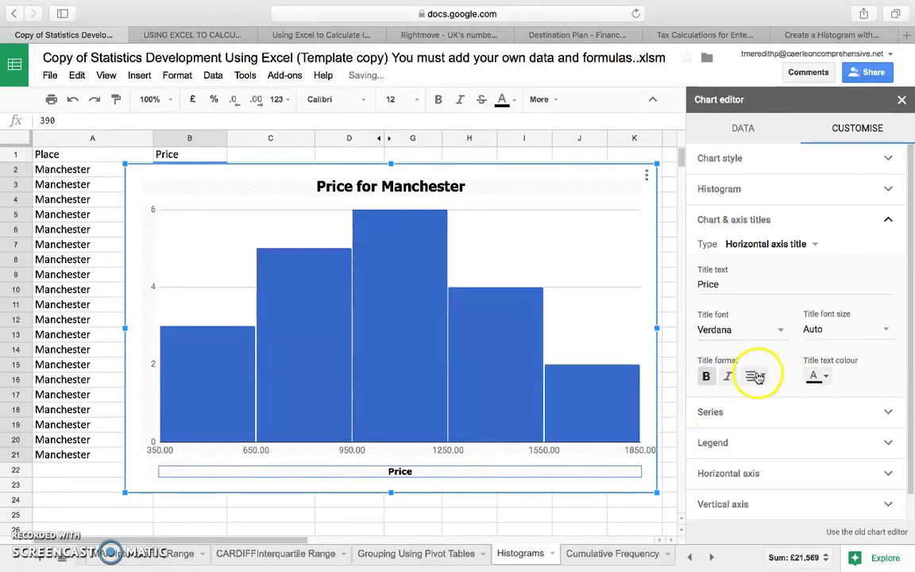
left_click(883, 327)
left_click(831, 394)
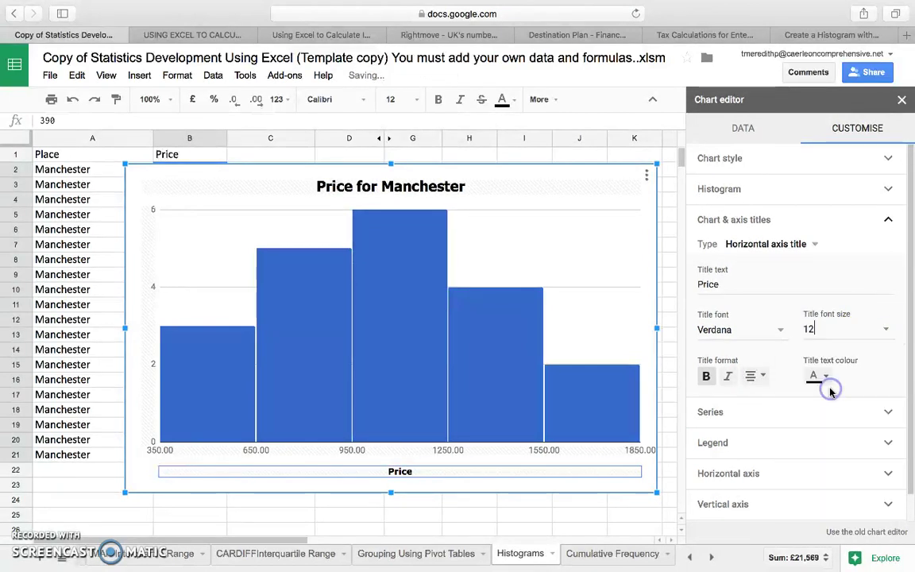
left_click(889, 331)
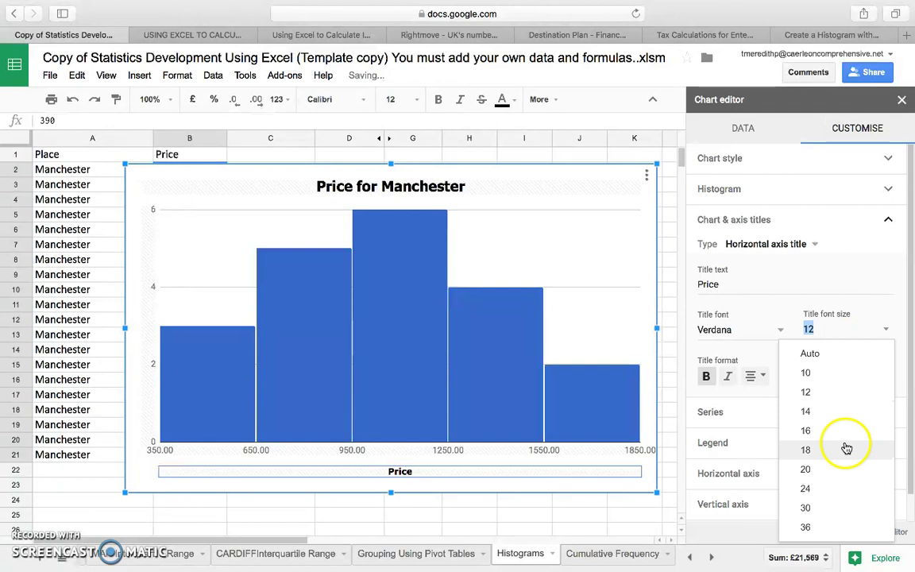
left_click(847, 449)
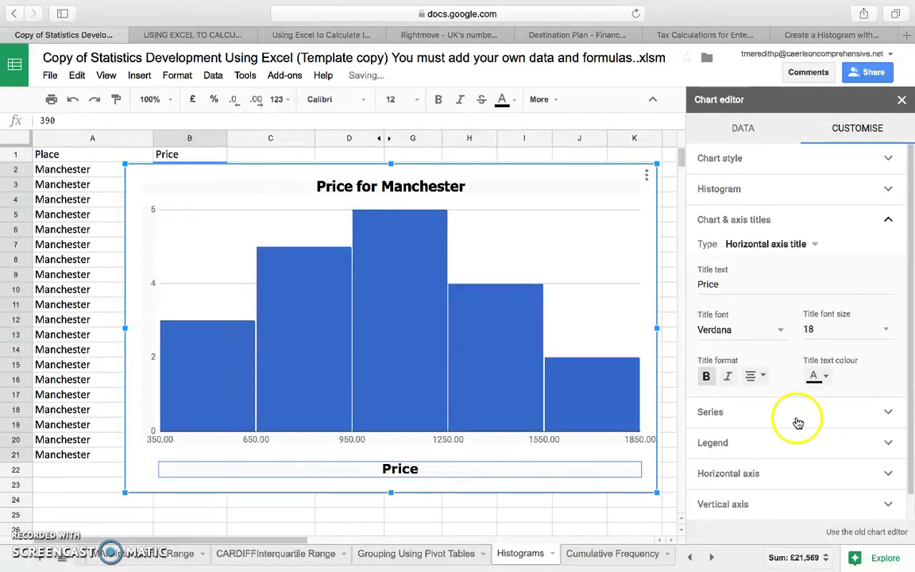
left_click(806, 244)
Add the vertical axis title 'Frequency (f)' in bold black Verdana, size 16.
left_click(797, 267)
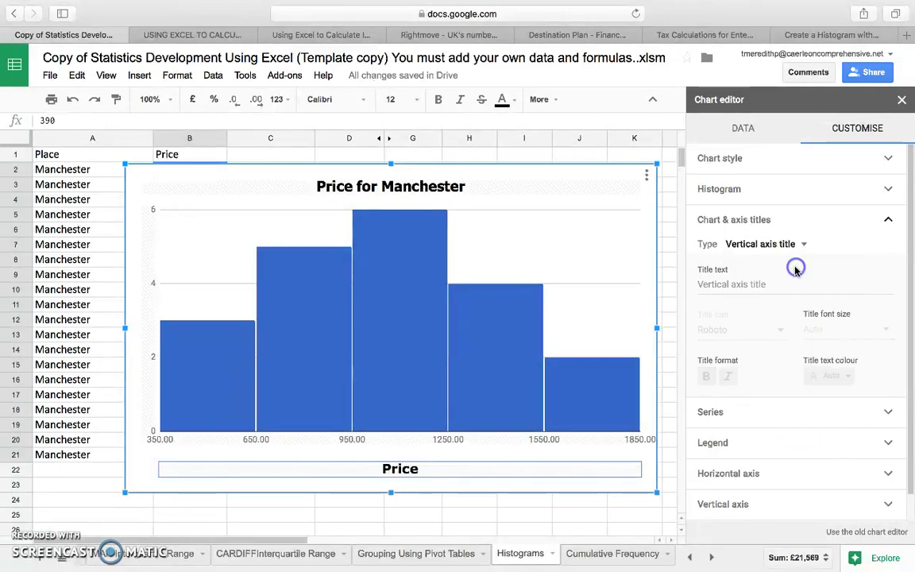
left_click(730, 285)
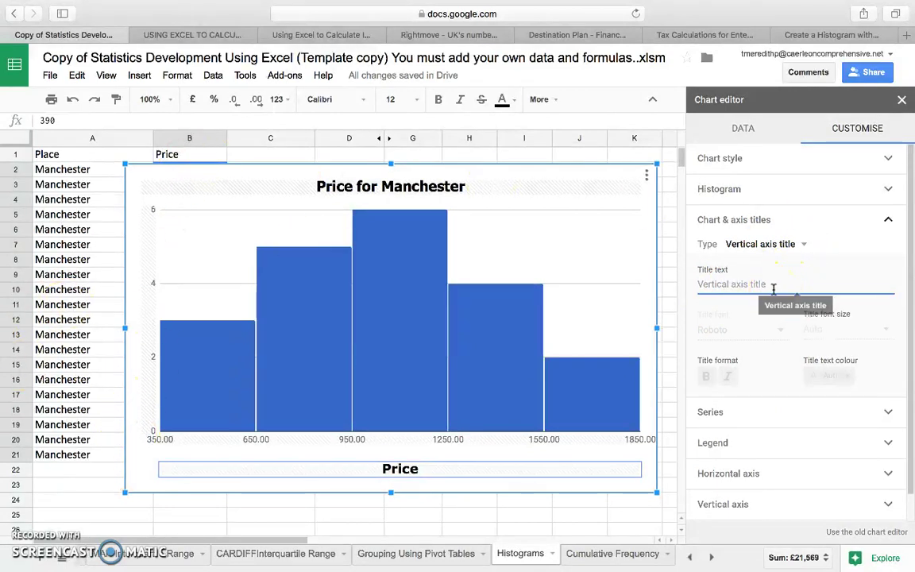
type("Frequency (f")
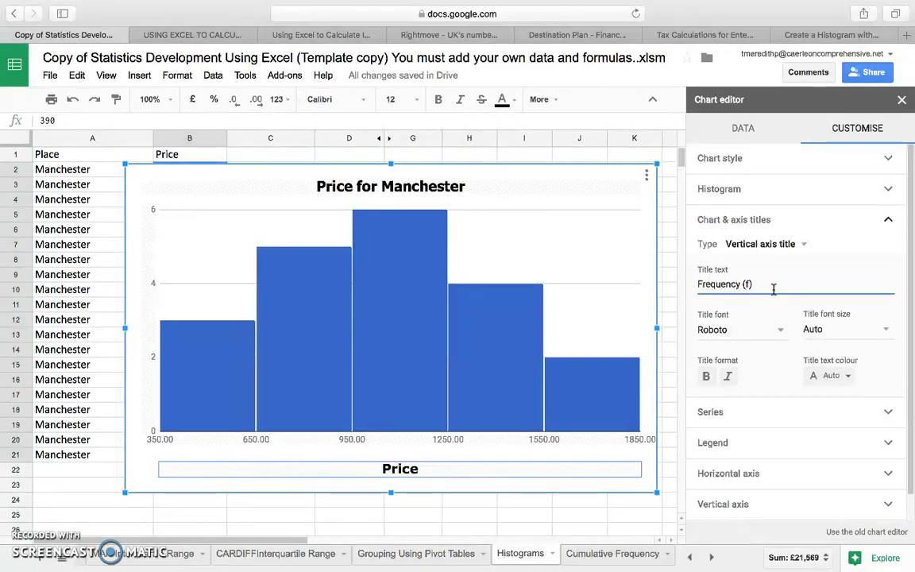
left_click(761, 329)
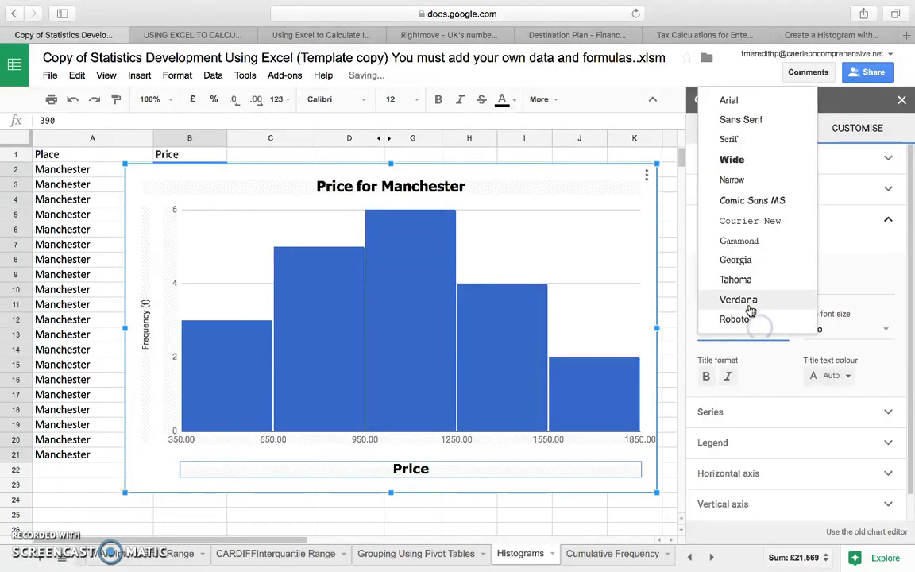
left_click(739, 301)
left_click(704, 379)
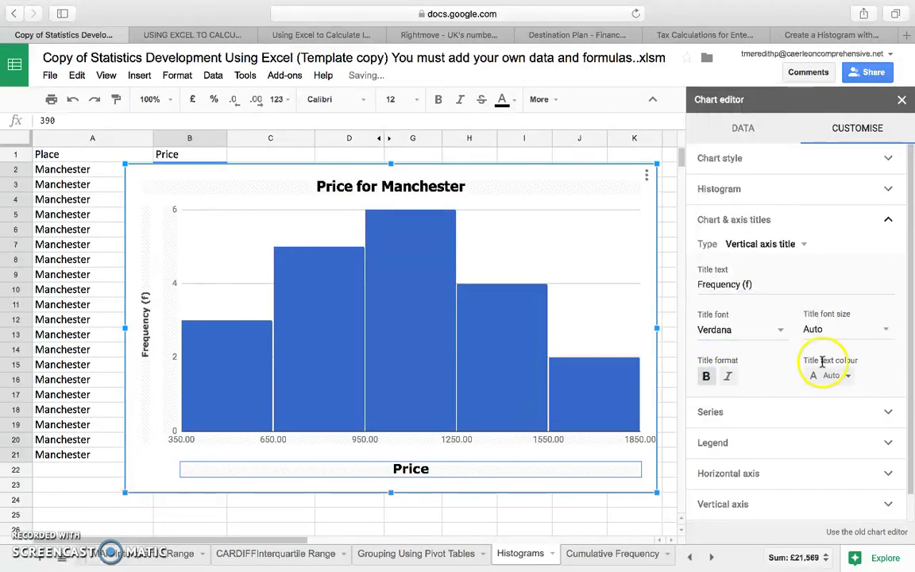
left_click(841, 375)
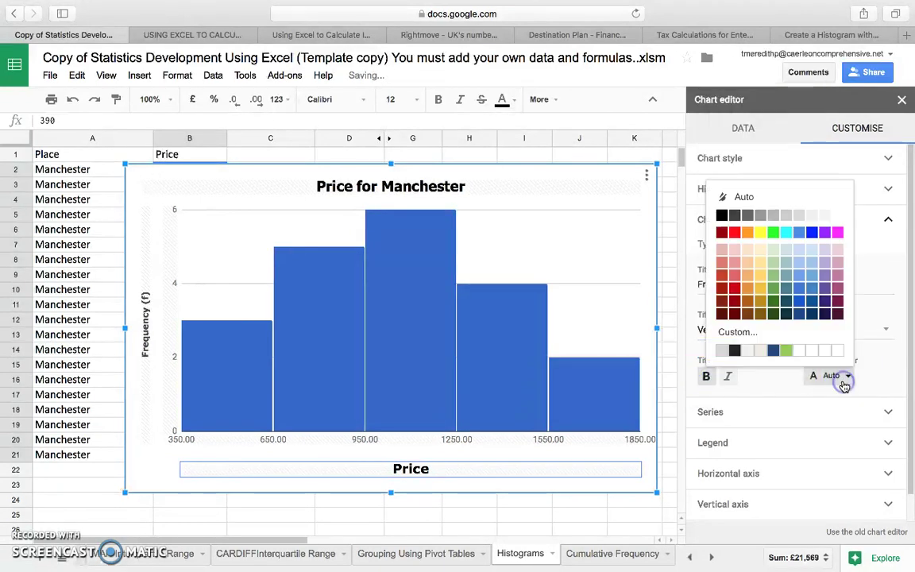
left_click(723, 216)
left_click(884, 335)
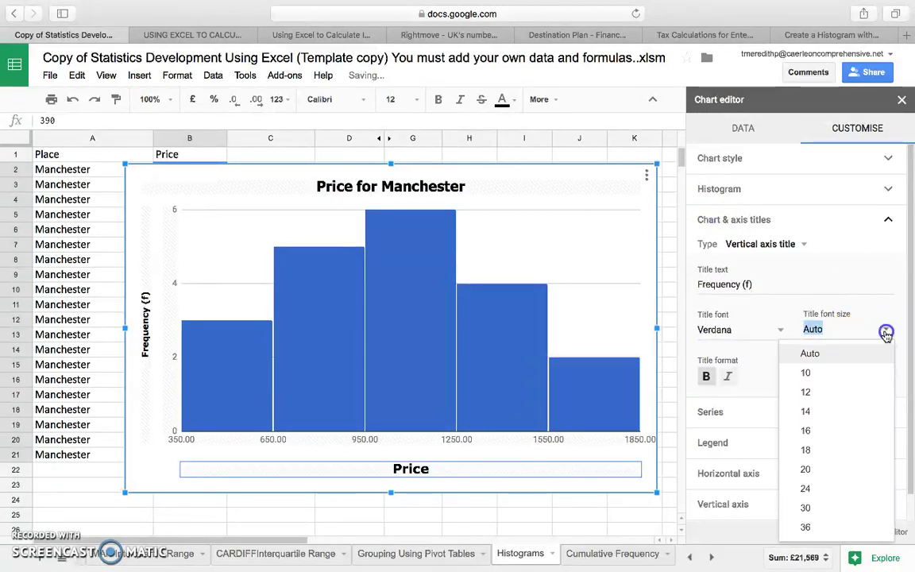
left_click(840, 429)
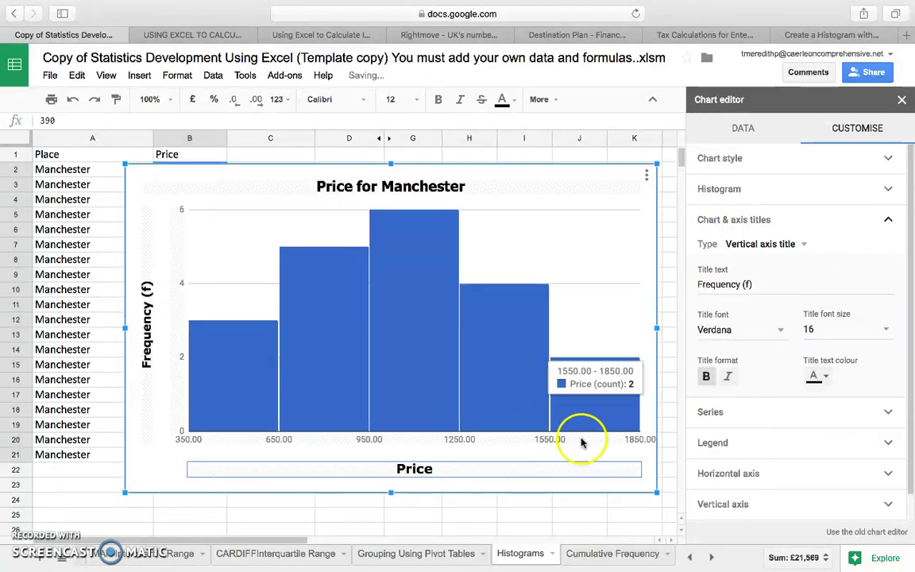
Make the horizontal axis number labels bold black Verdana.
left_click(547, 441)
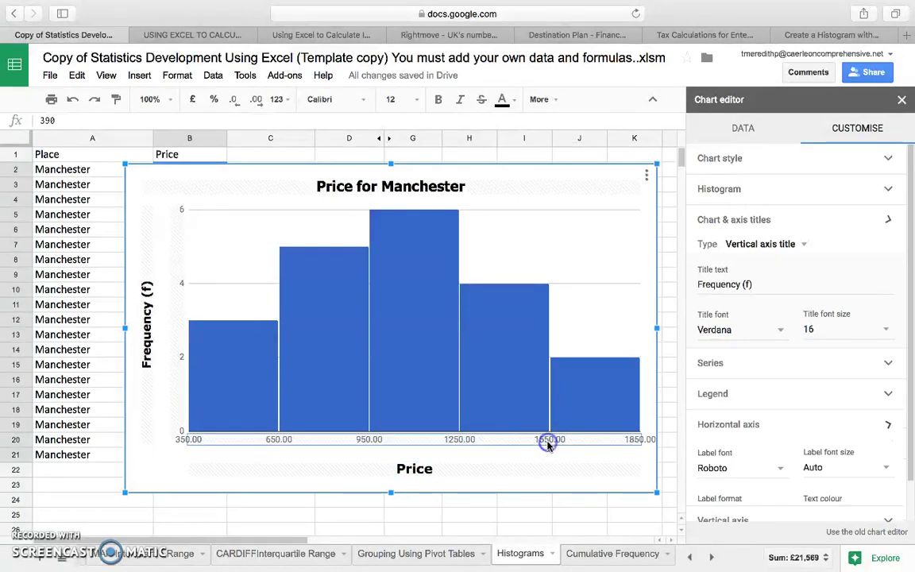
left_click(774, 356)
left_click(765, 328)
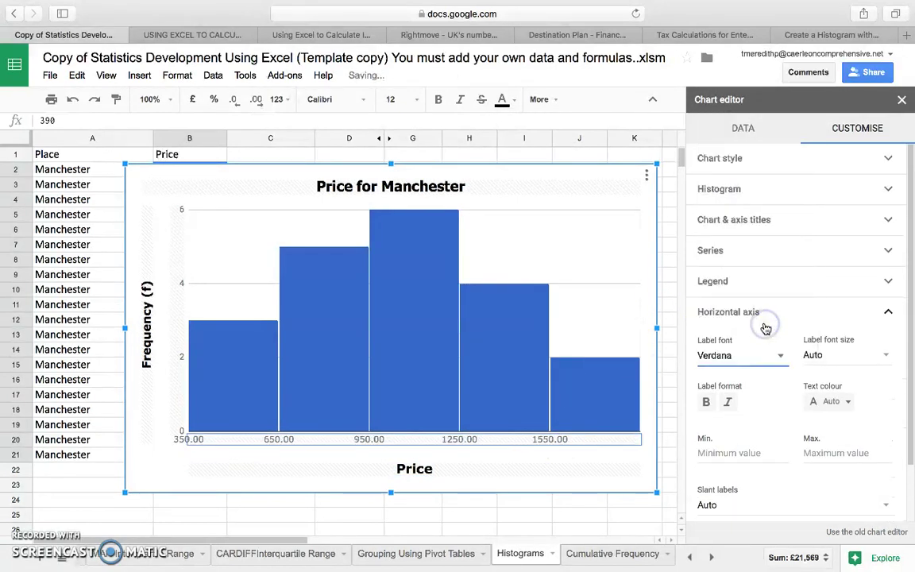
left_click(848, 404)
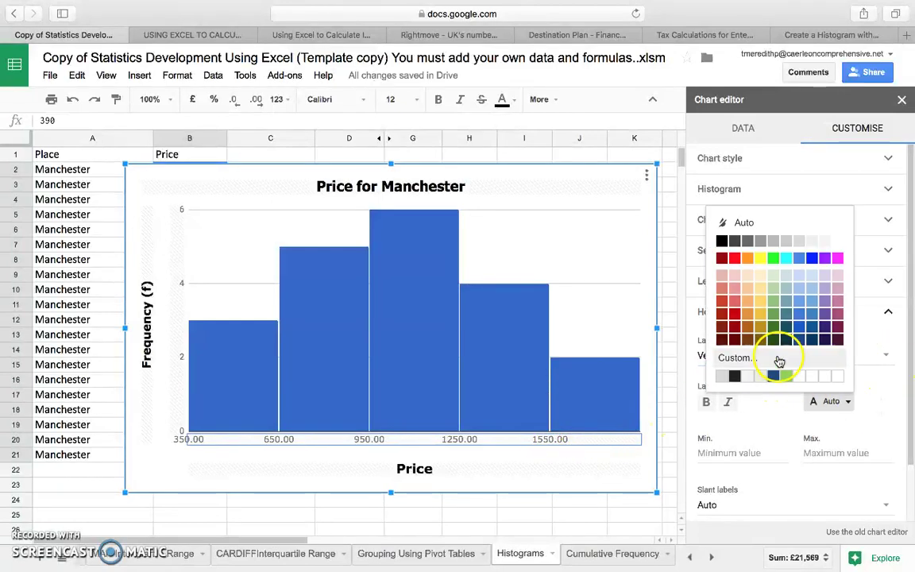
left_click(723, 242)
left_click(709, 407)
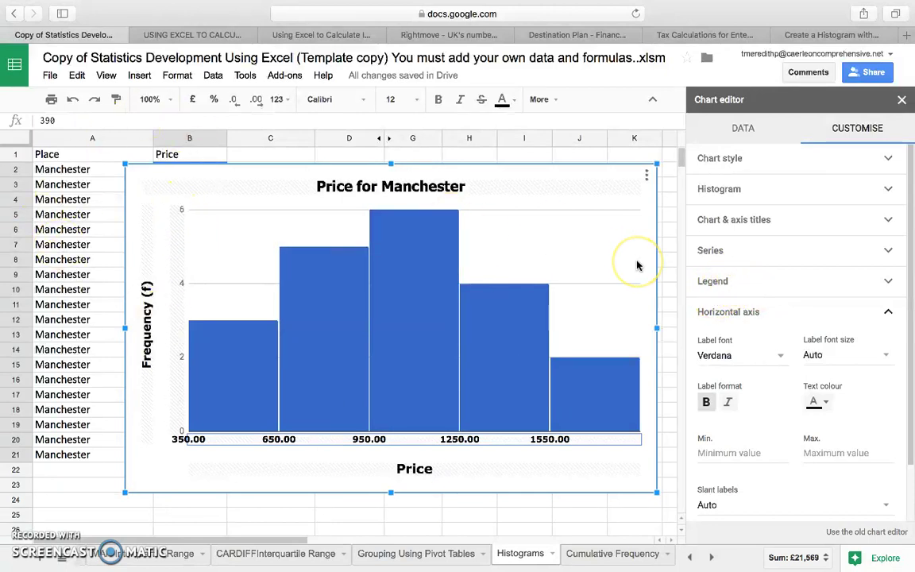
left_click(647, 175)
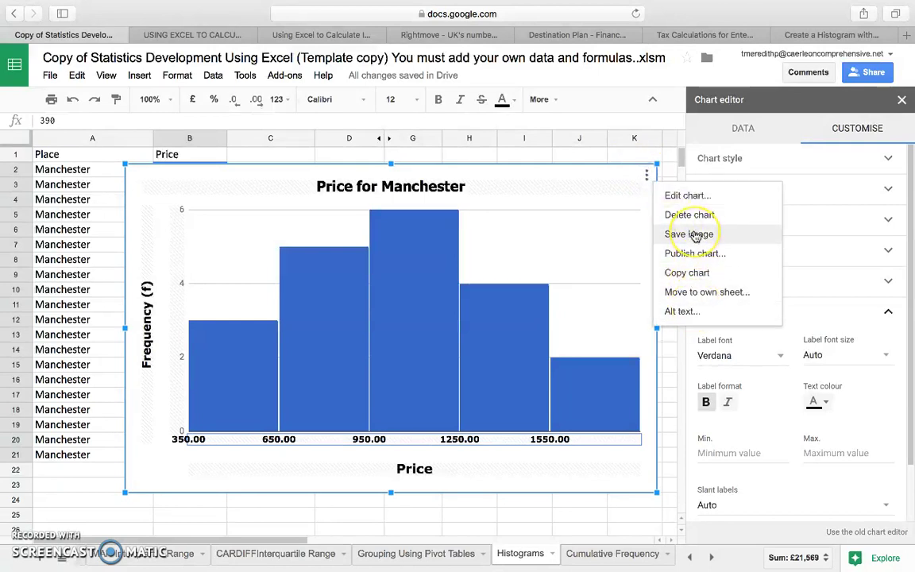